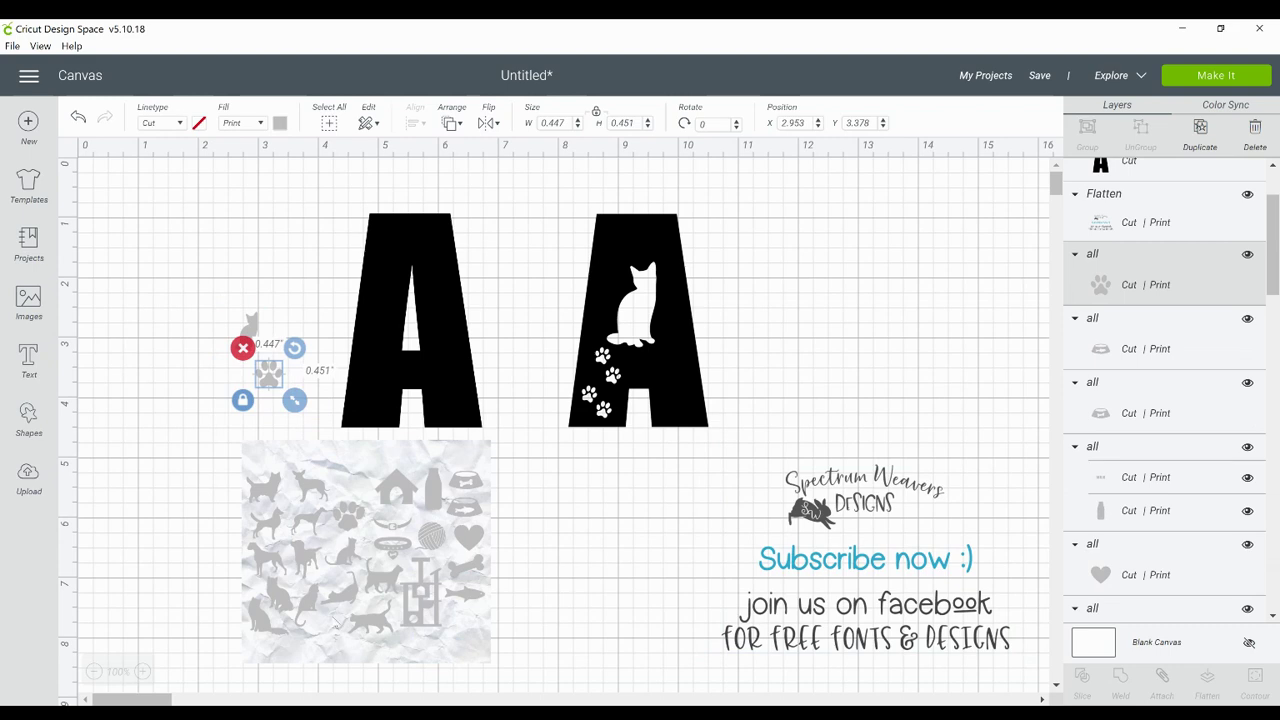
- Enlarge the small cat silhouette to about 0.67 by 1.15 inches and place it above the loose paw print
click(249, 330)
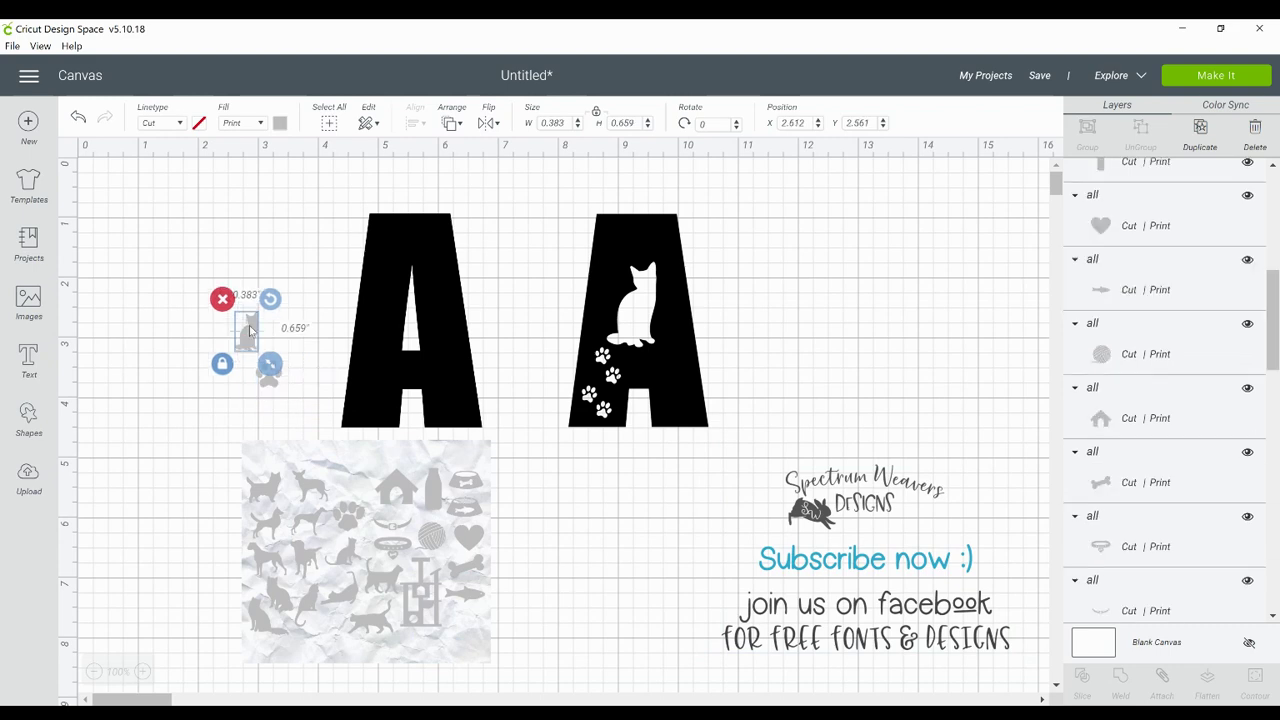
drag(249, 330, 293, 327)
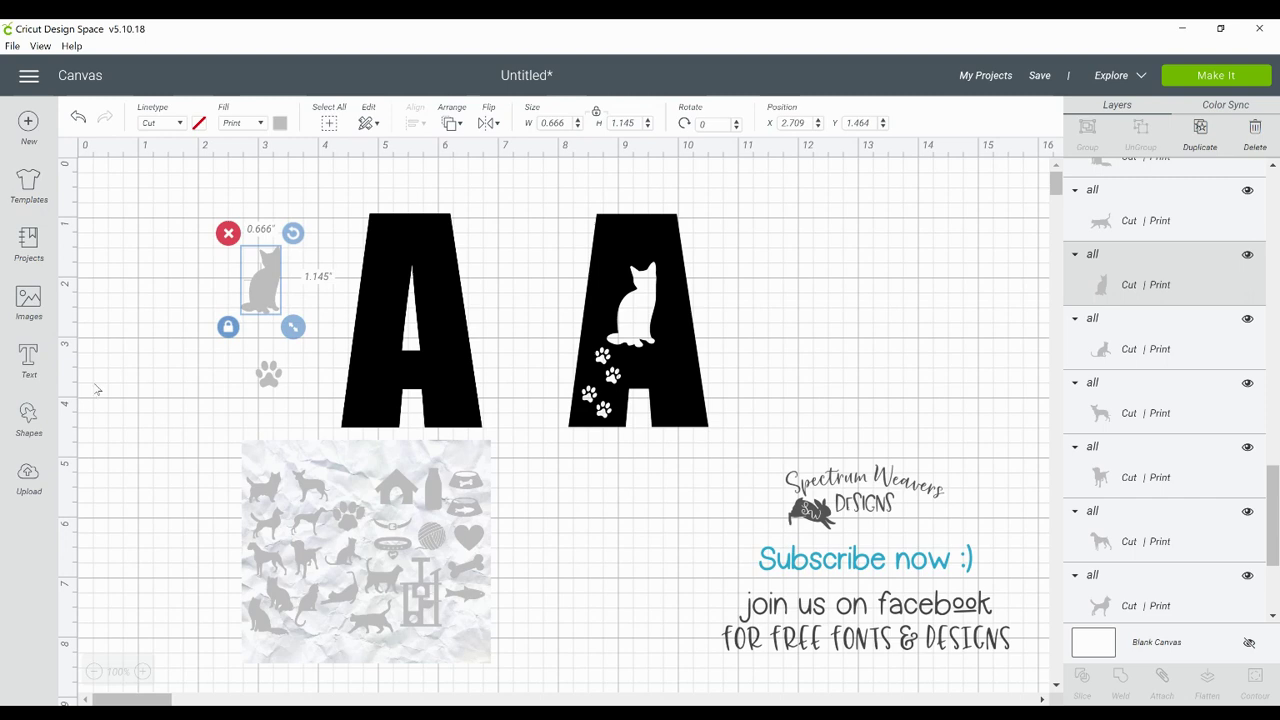
- Add a triangle, unlock its proportions, resize it to about 0.91 by 1.99 inches and cover the hole in the plain letter A
click(32, 416)
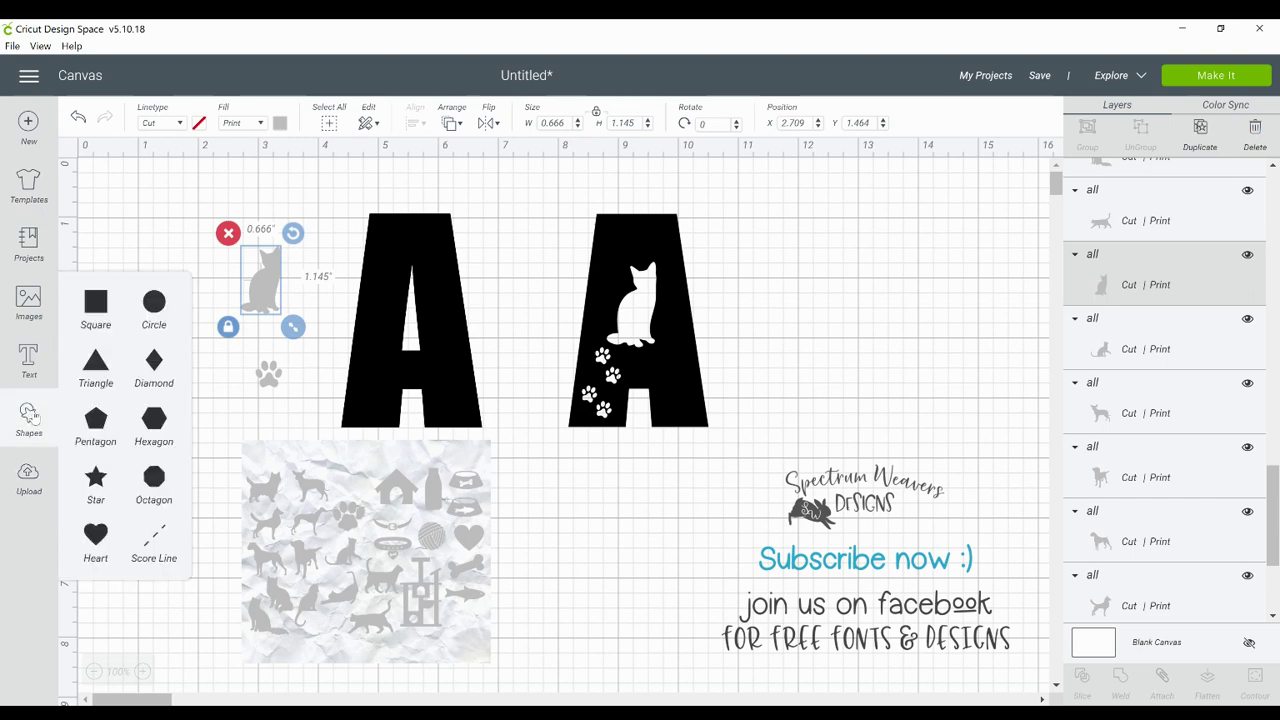
click(92, 370)
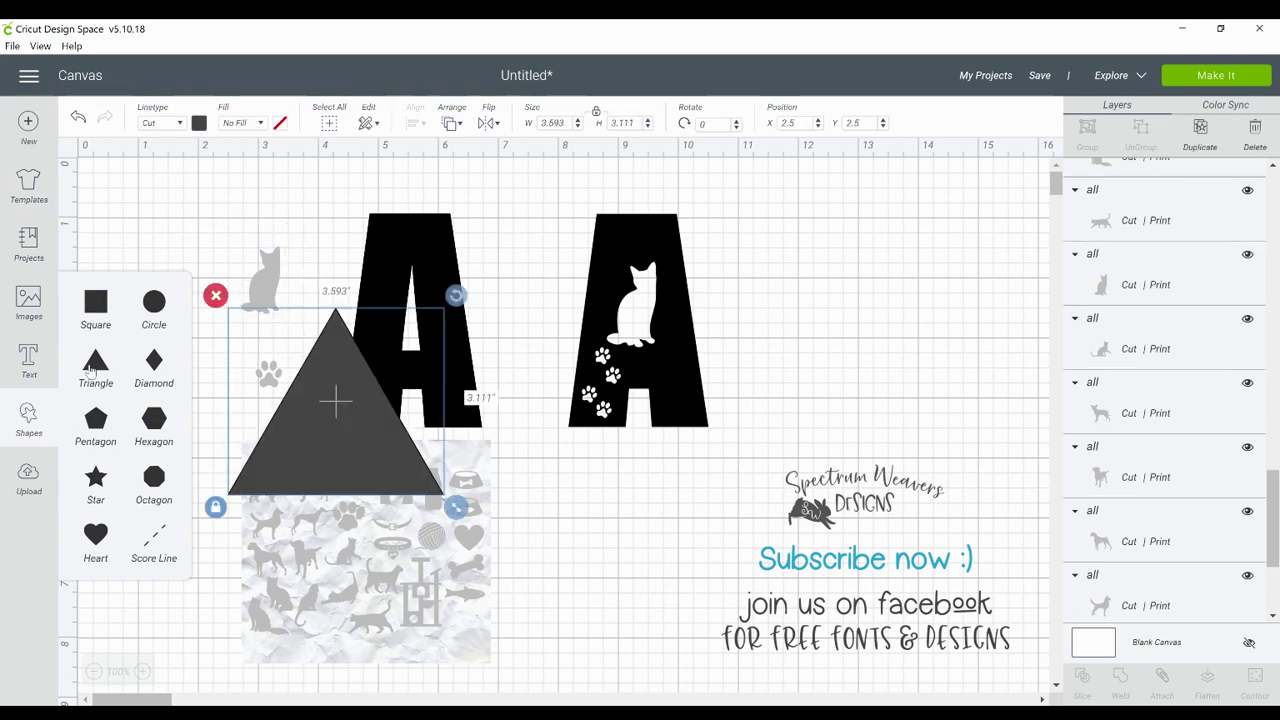
click(213, 498)
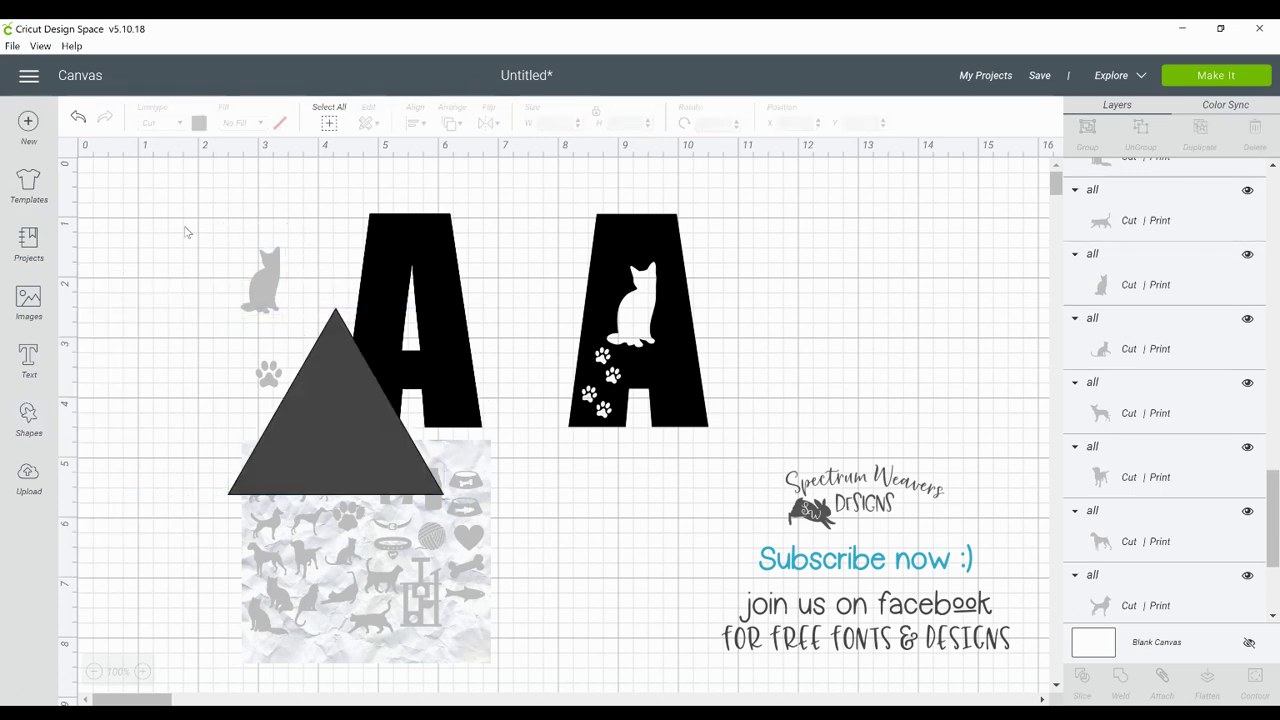
click(251, 493)
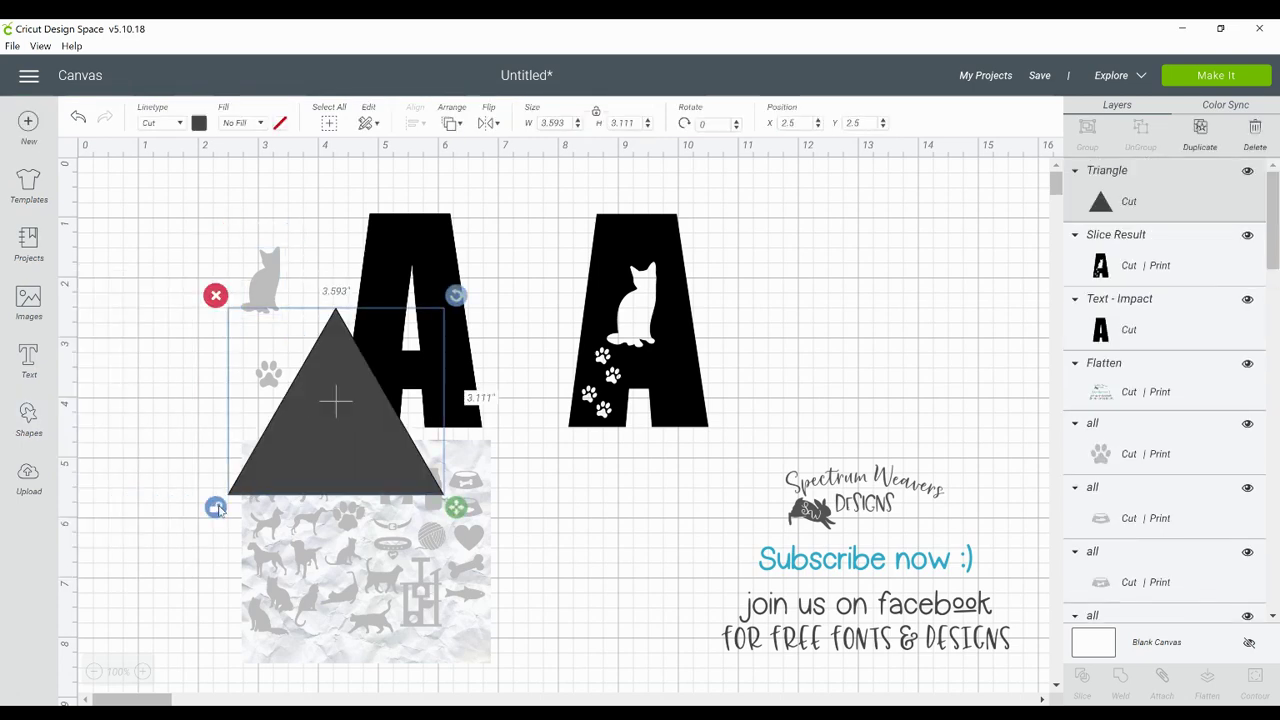
drag(456, 507, 412, 344)
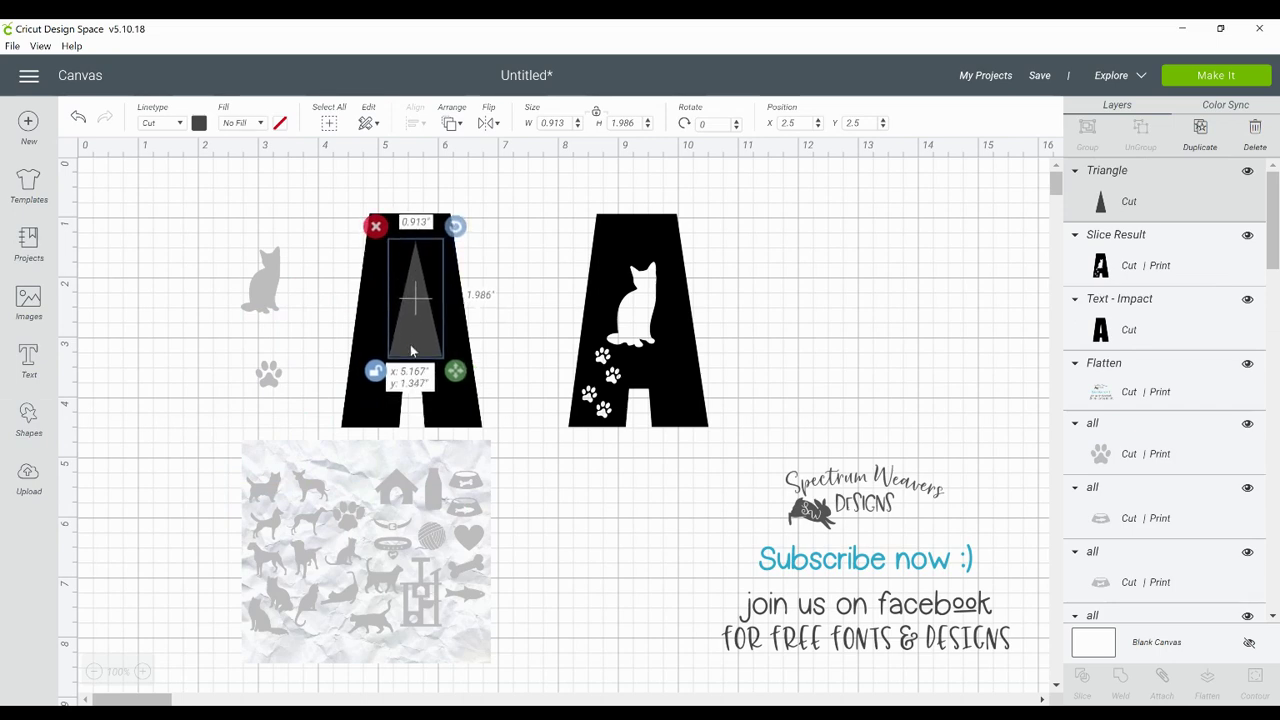
click(506, 296)
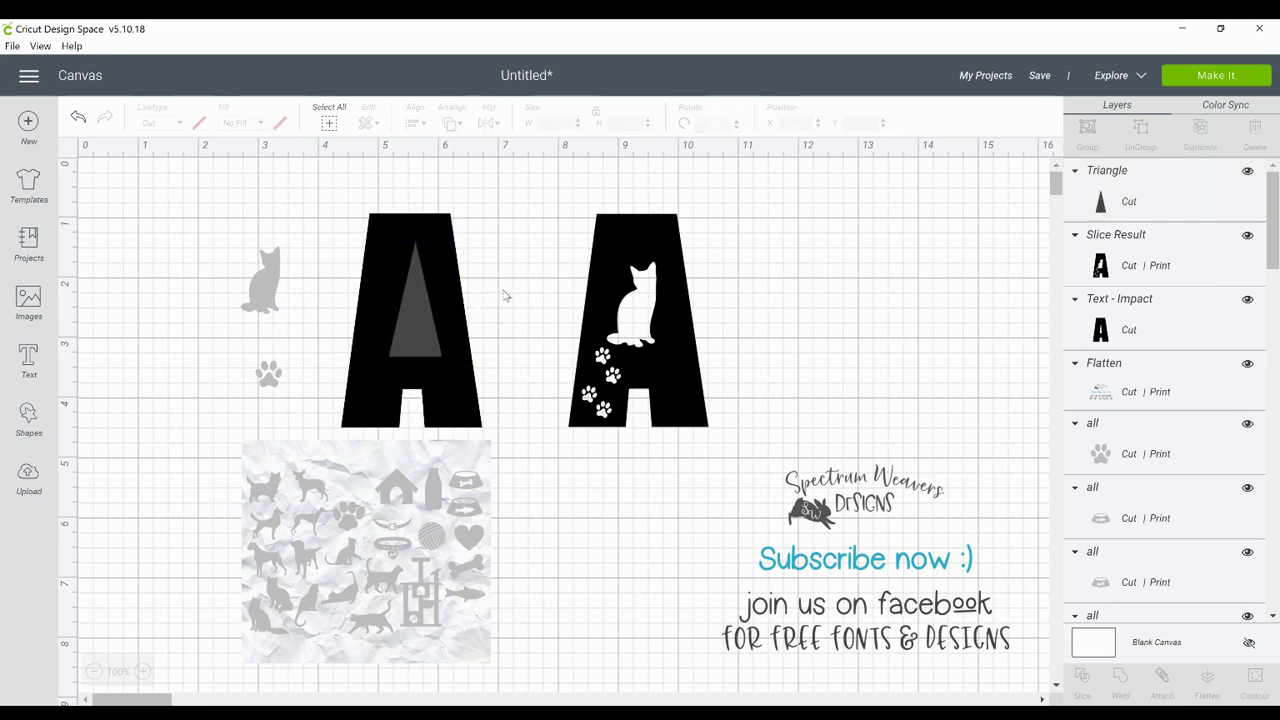
- Weld the triangle to the plain letter A and shift the welded letter slightly up and to the left
drag(503, 288, 378, 336)
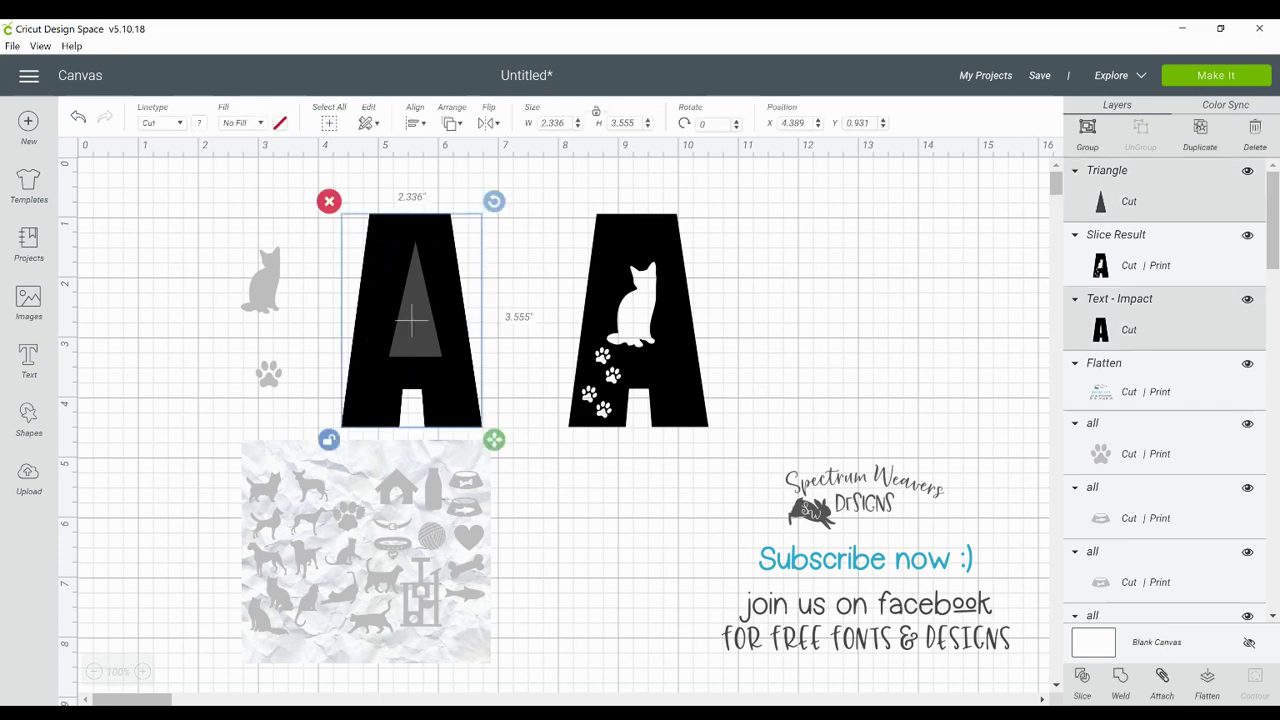
click(1120, 683)
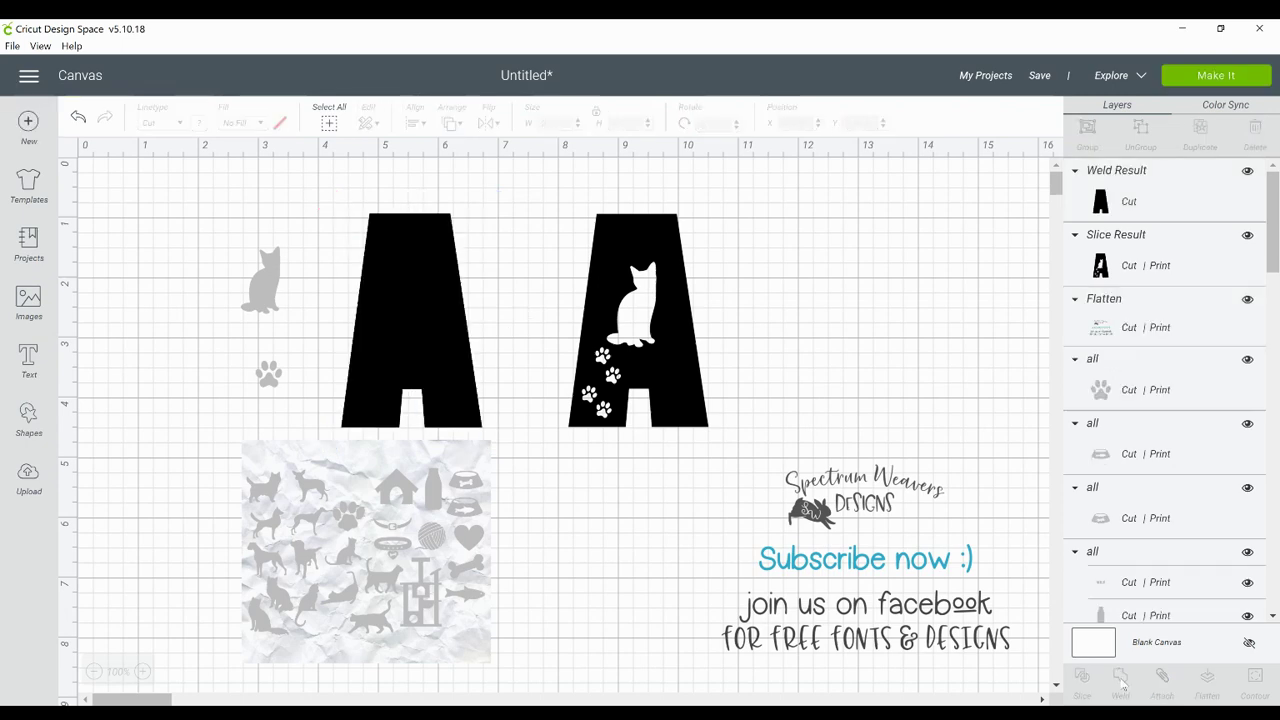
drag(408, 340, 400, 321)
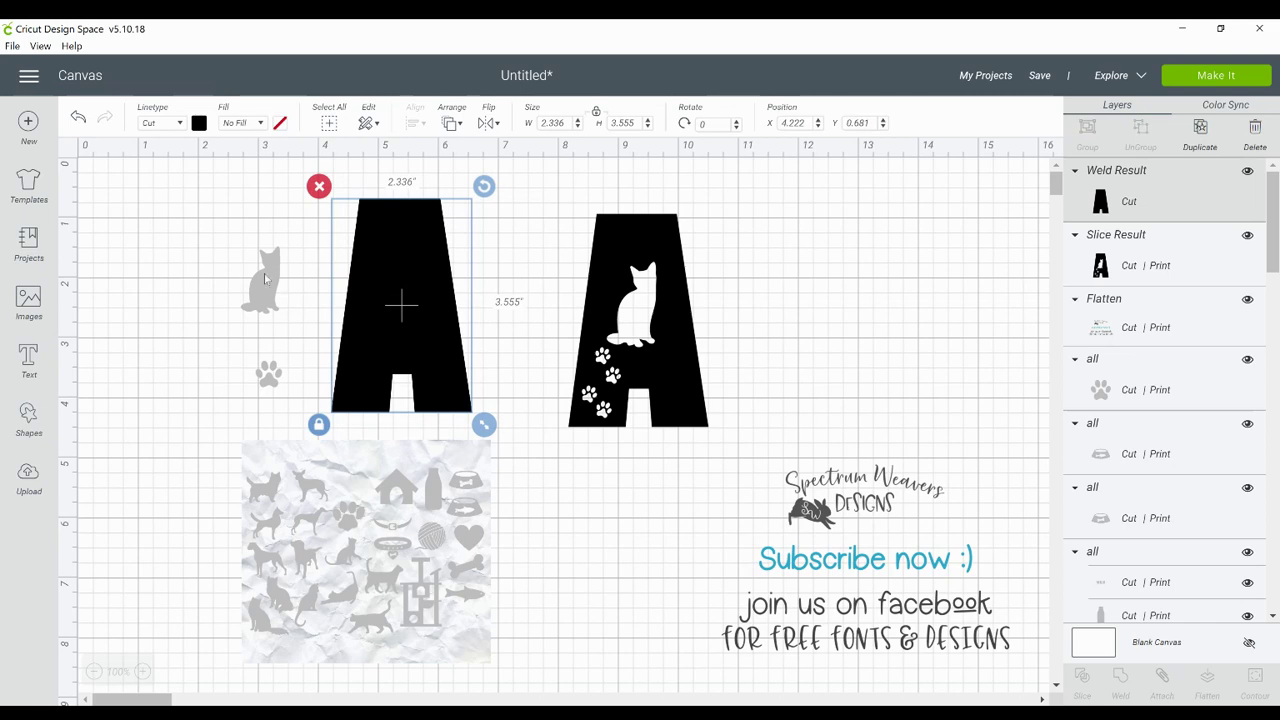
- Move the cat silhouette slightly toward the letter and send the welded letter A to the back
drag(264, 273, 293, 281)
click(398, 296)
click(459, 124)
click(484, 154)
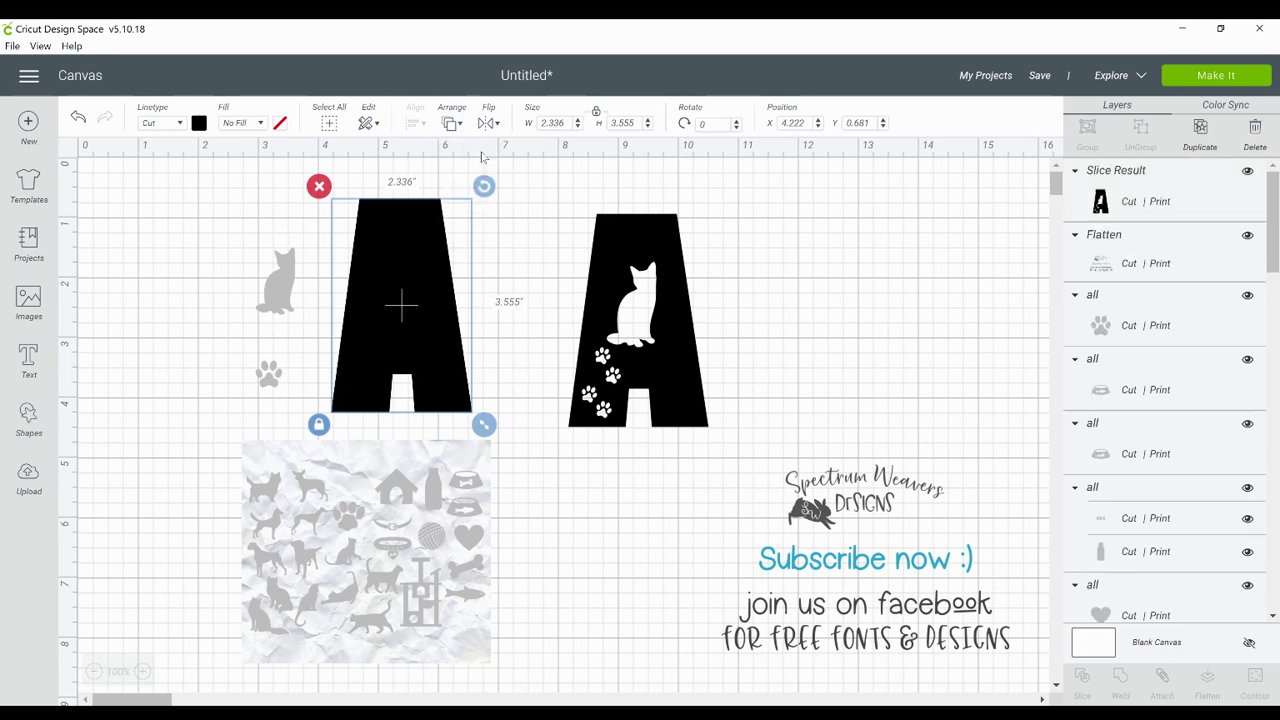
- Place the cat silhouette on the upper middle of the welded A and enlarge it to about 0.87 by 1.49 inches
click(283, 282)
drag(282, 268, 404, 270)
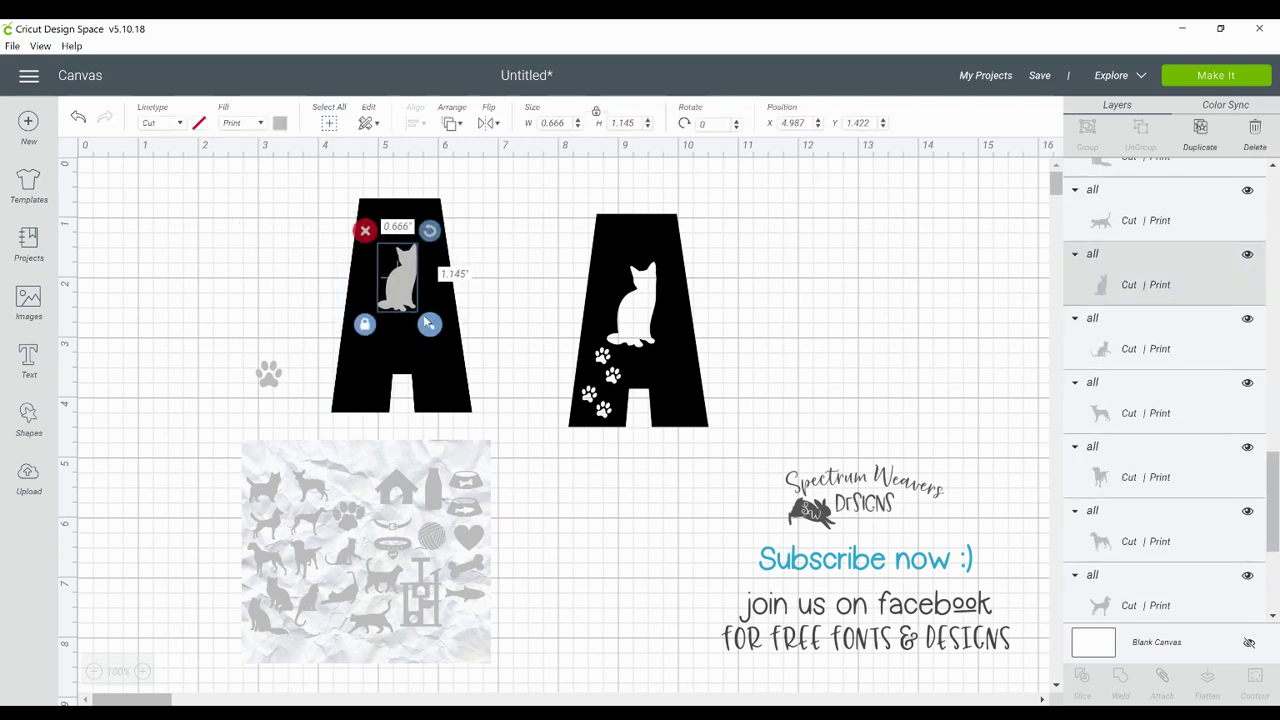
drag(429, 323, 442, 344)
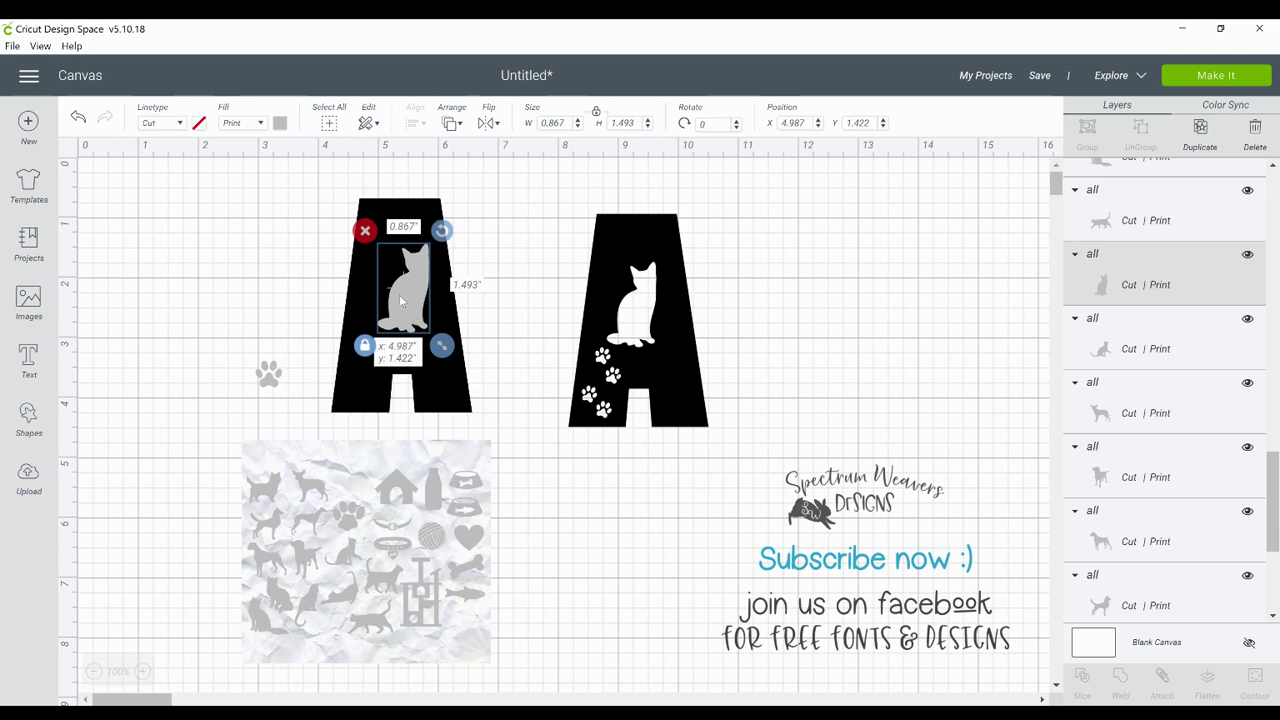
drag(401, 294, 395, 300)
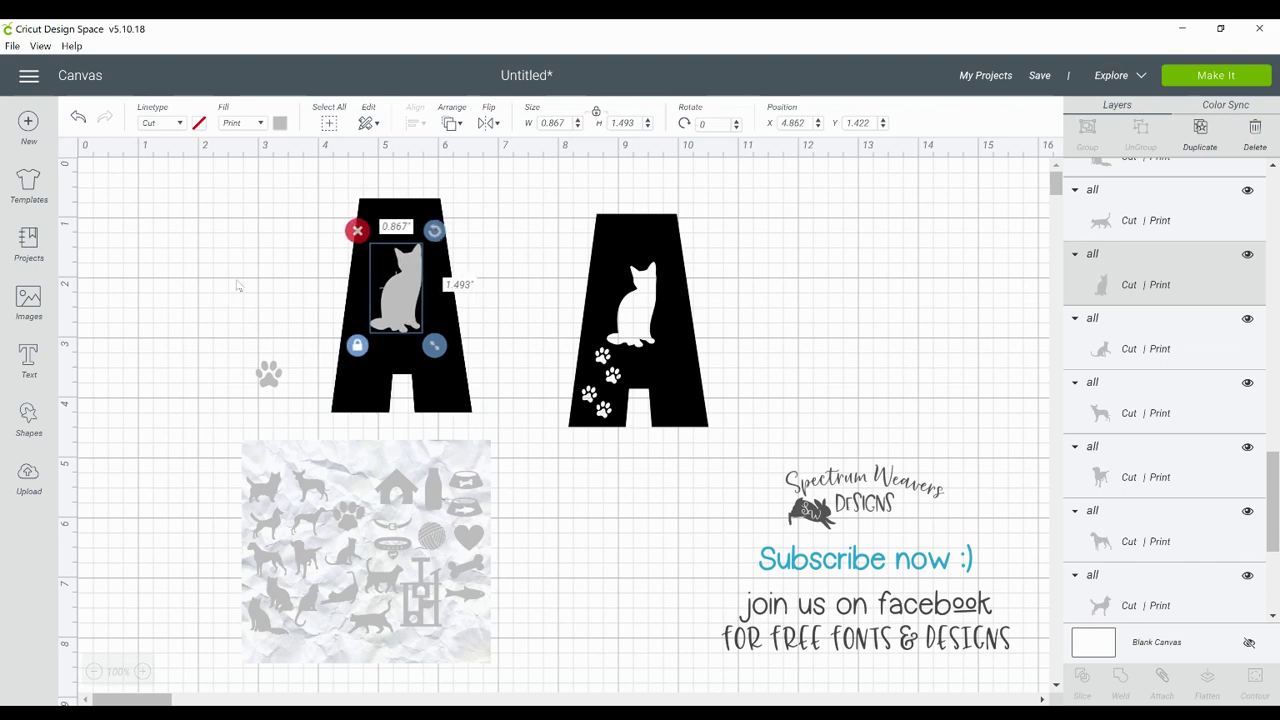
click(265, 342)
click(398, 322)
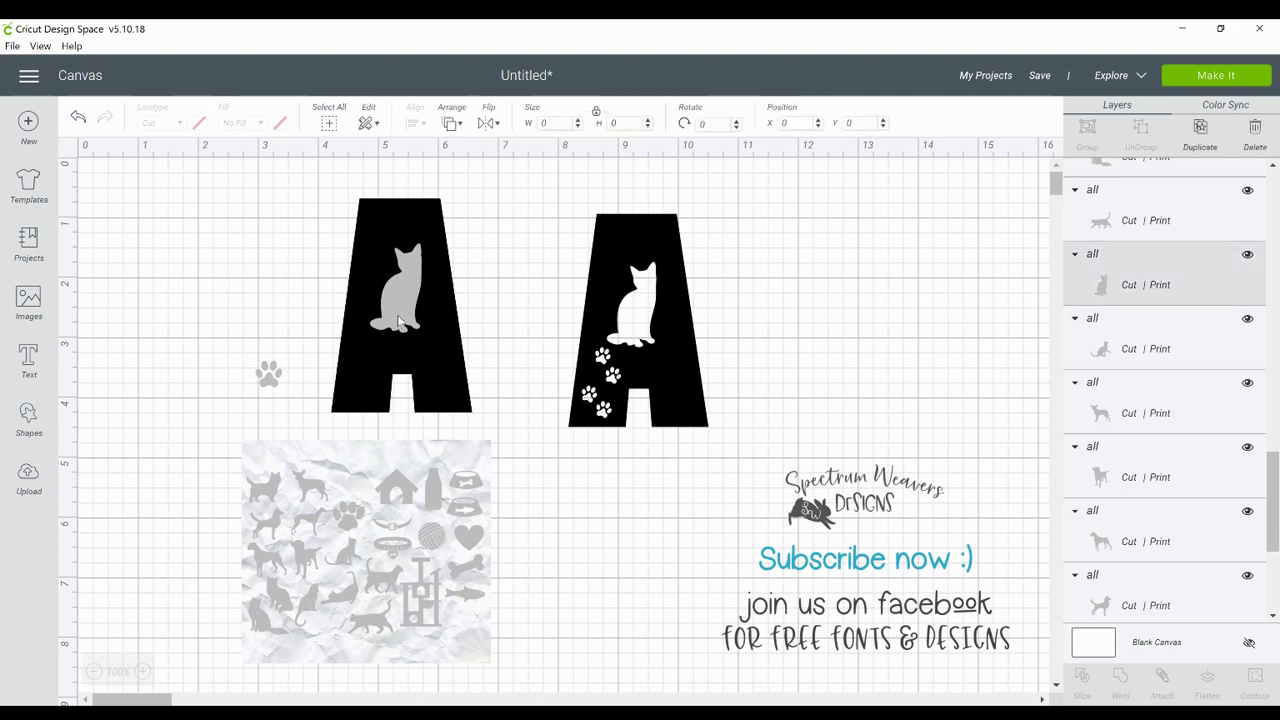
- Shrink the loose paw print to about 0.23 by 0.25 inches and rotate it to about 12.6 degrees
drag(276, 392, 220, 321)
drag(265, 361, 255, 352)
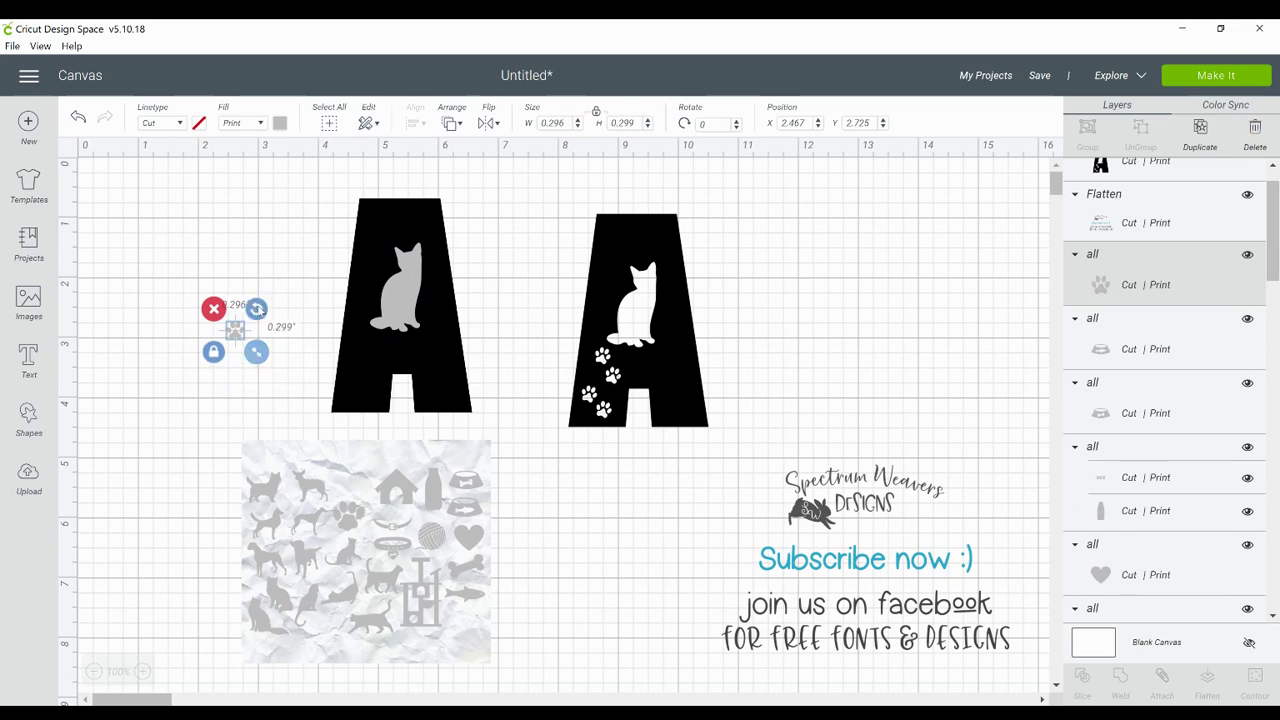
drag(257, 309, 251, 350)
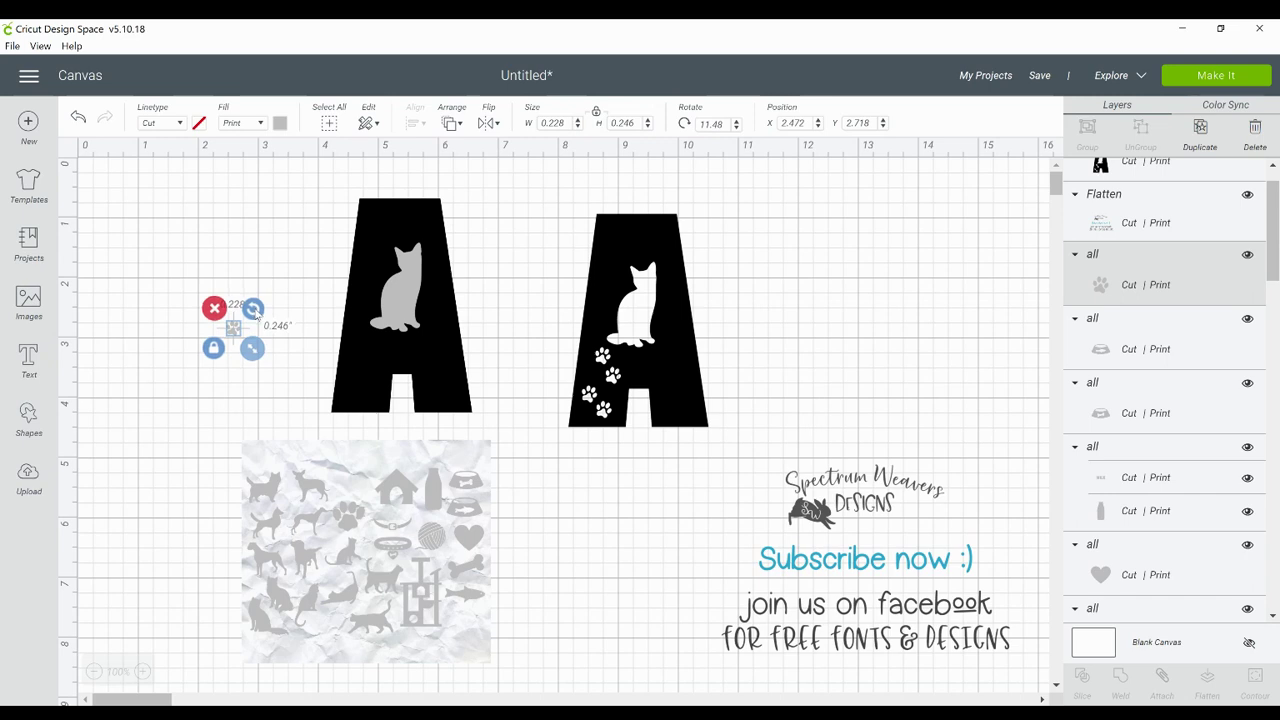
drag(254, 310, 256, 313)
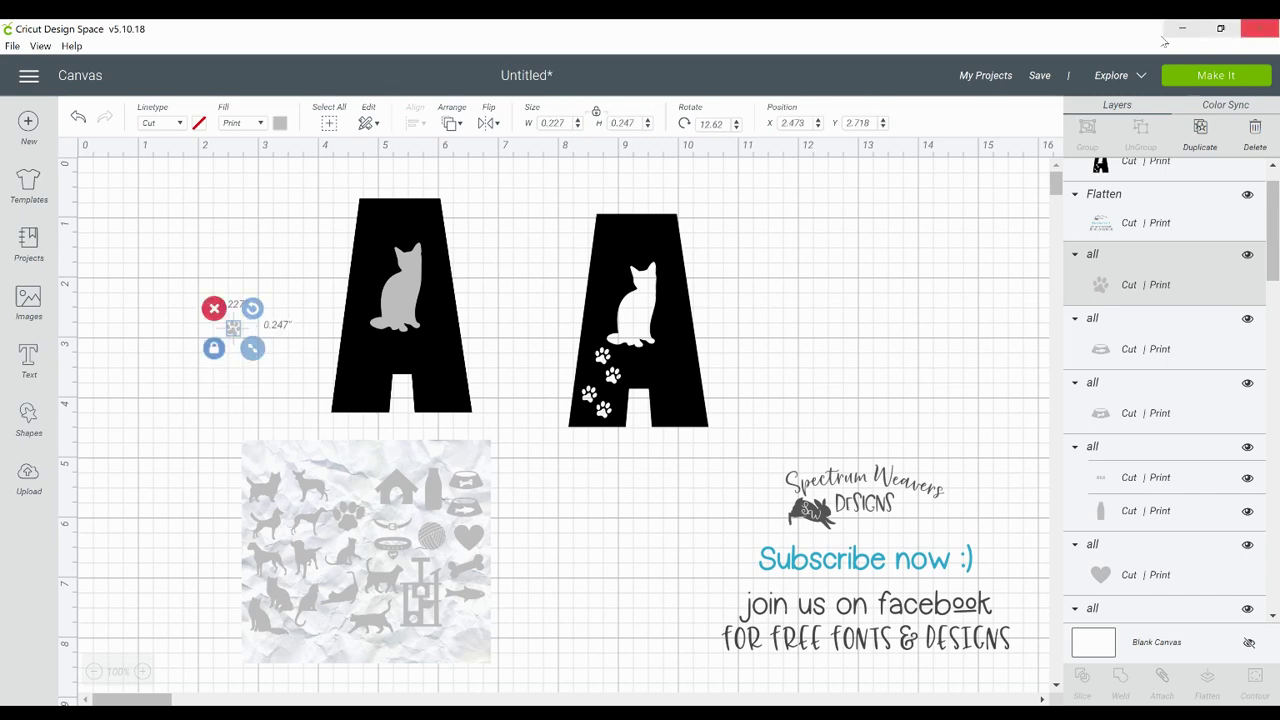
- Duplicate the small rotated paw print three times
click(1203, 133)
click(1204, 134)
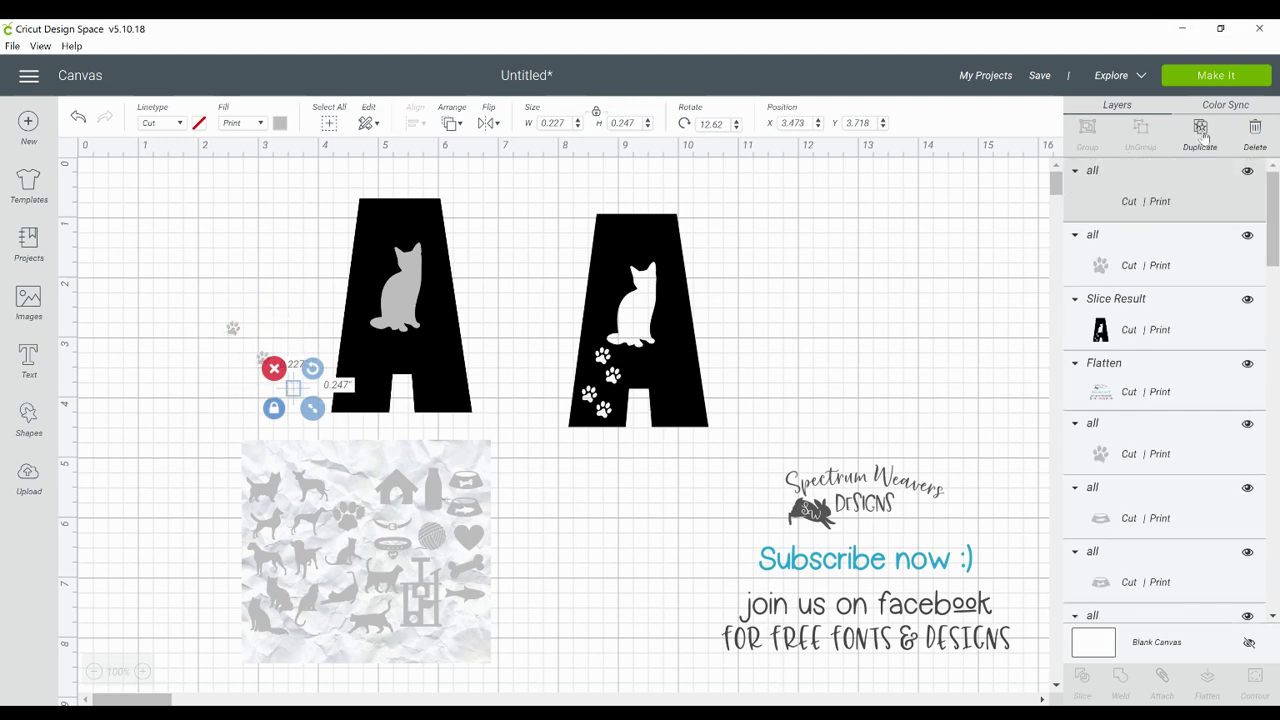
click(1203, 133)
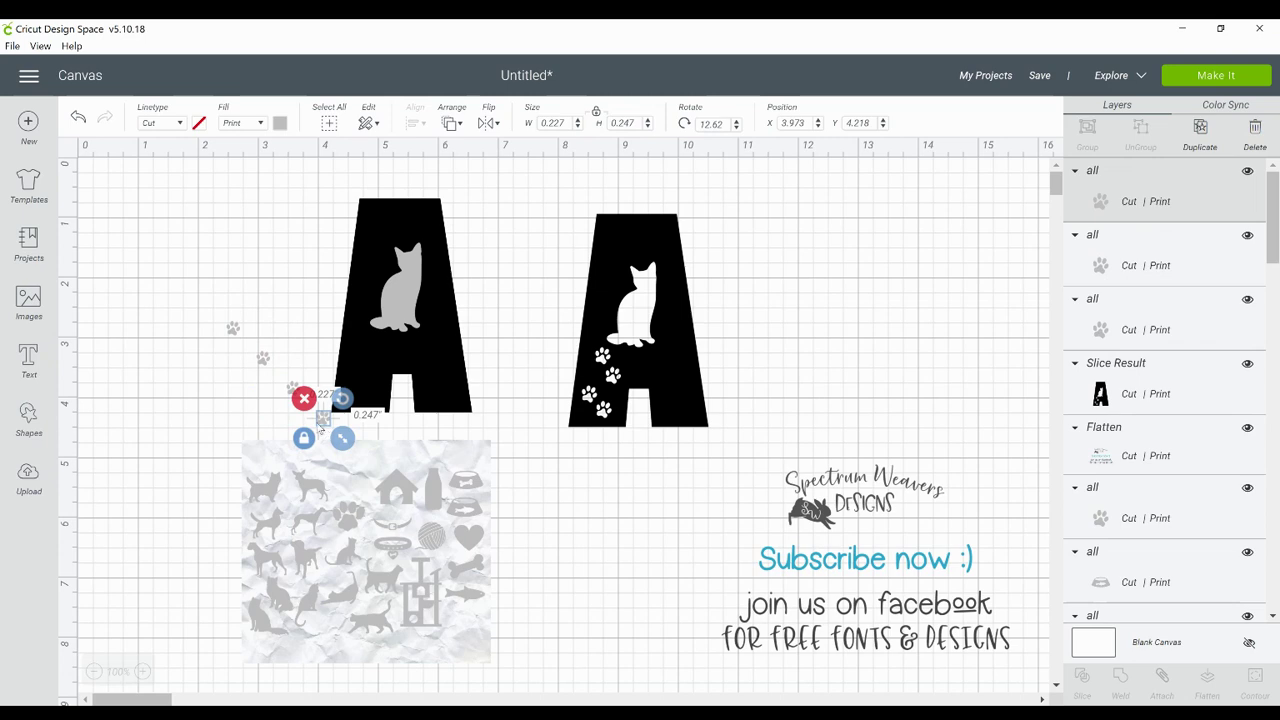
- Place two paw print copies in a staggered trail on the welded A's left leg, just below the cat
drag(318, 419, 362, 354)
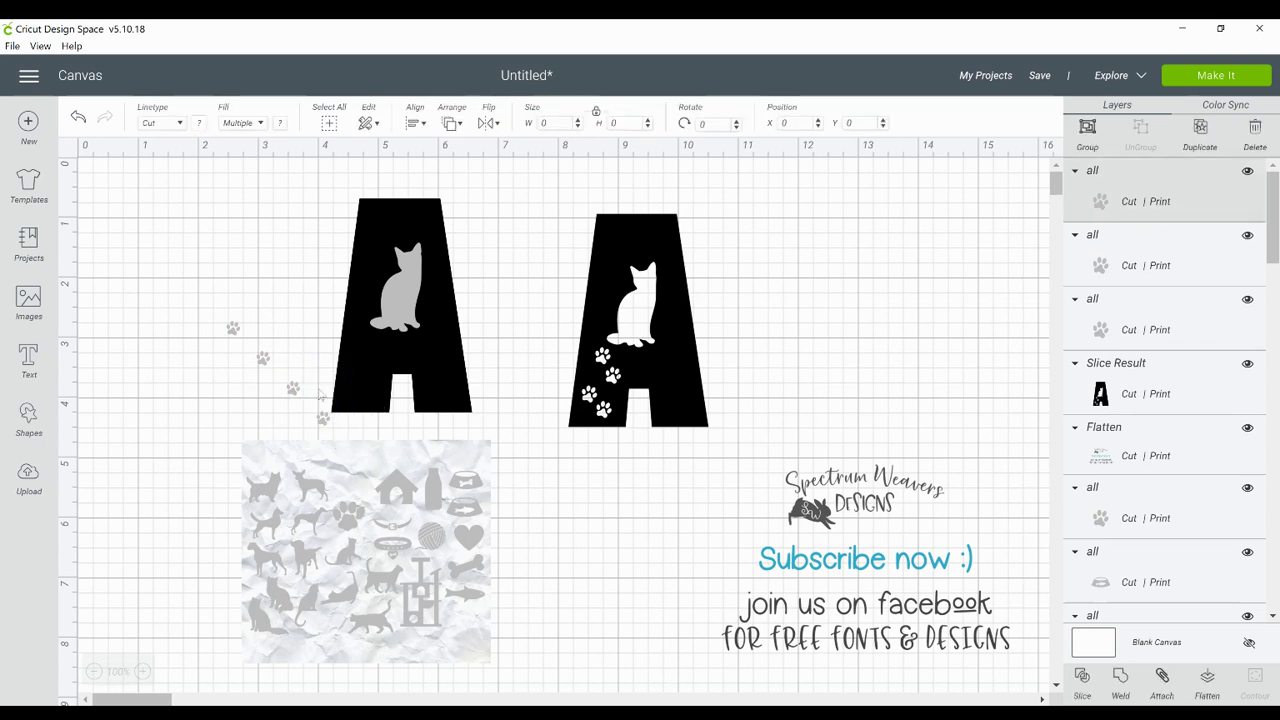
click(283, 340)
click(323, 417)
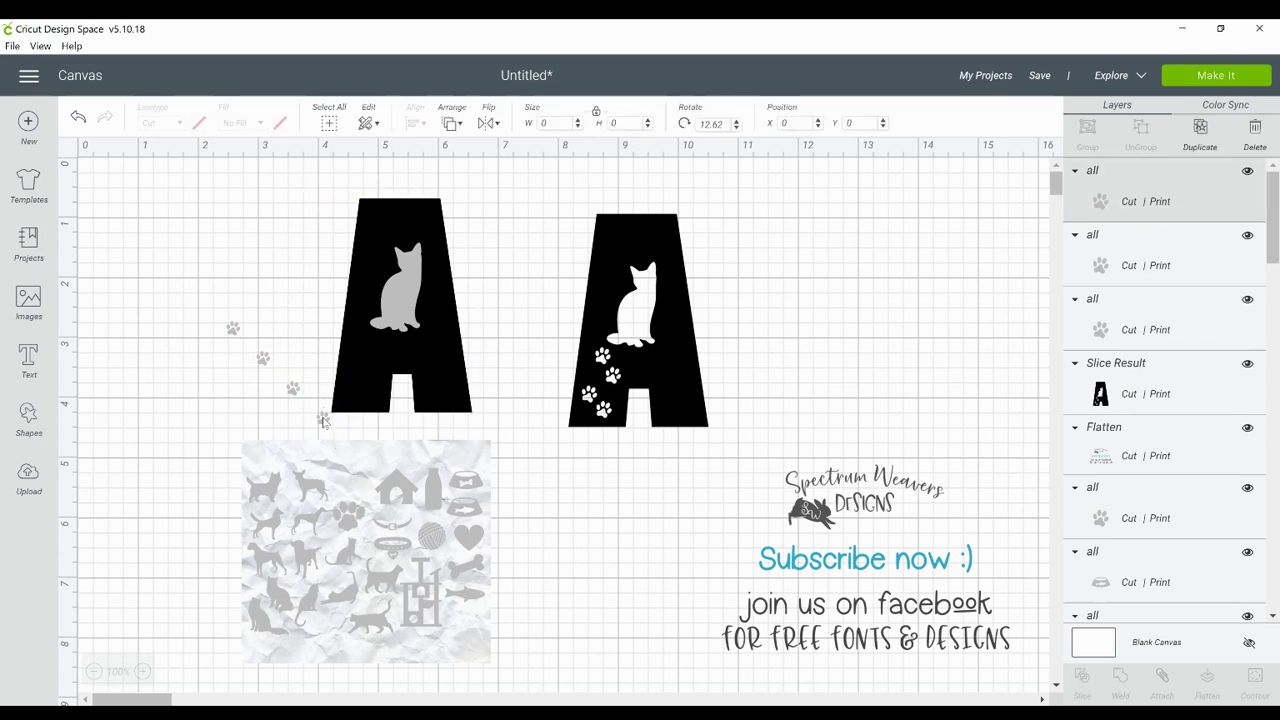
drag(343, 398, 362, 347)
click(302, 386)
click(325, 339)
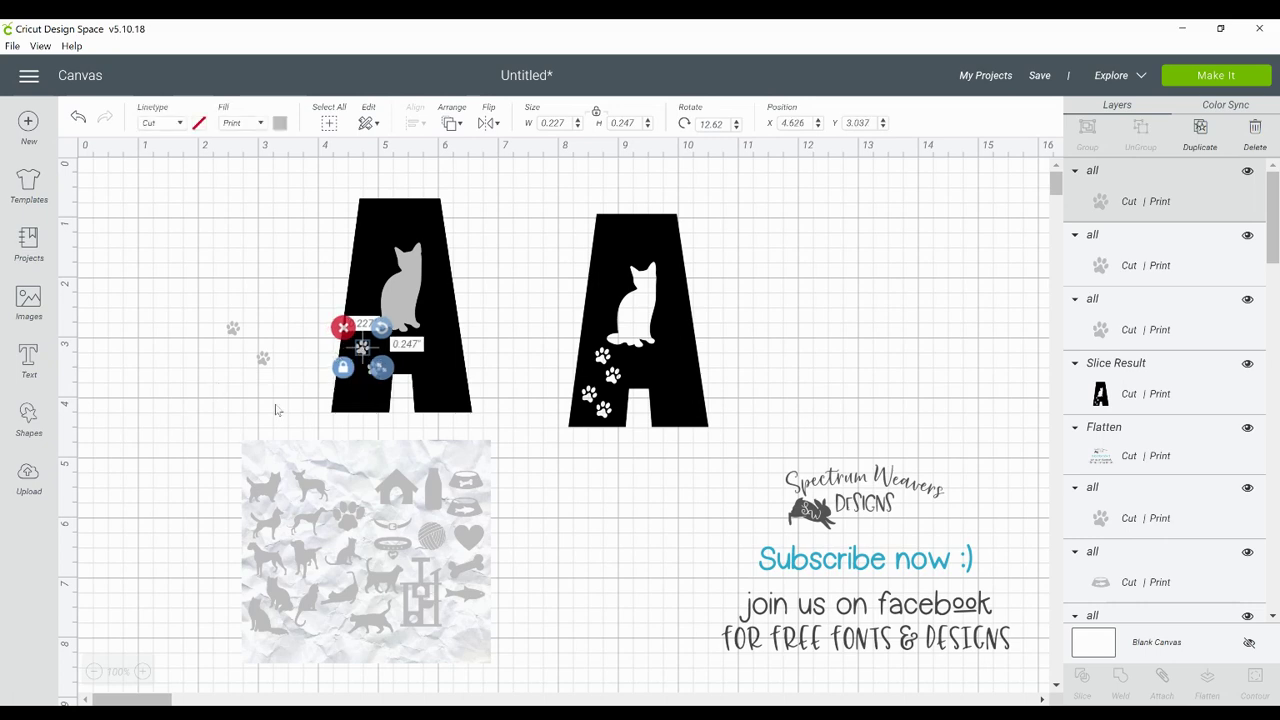
click(397, 381)
click(377, 370)
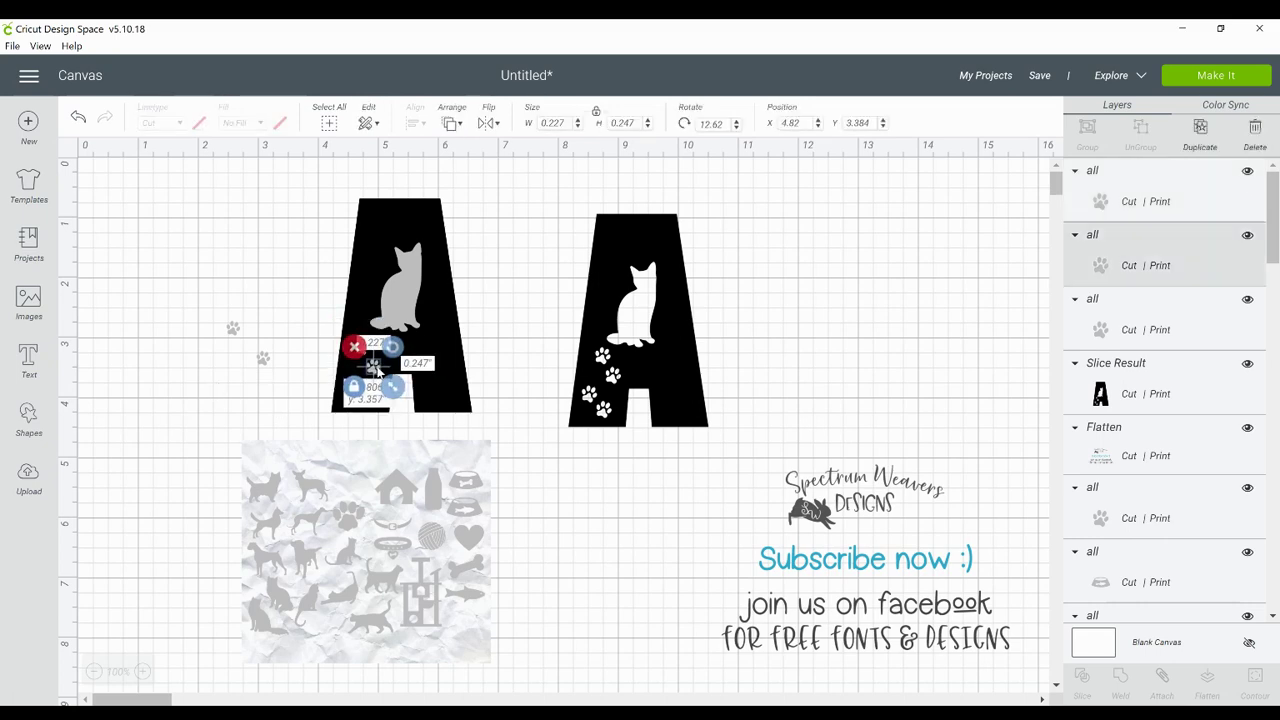
- Place the other two paw prints near the foot of the A's left leg and fine-tune their spacing
drag(265, 365, 349, 394)
drag(234, 328, 361, 401)
click(219, 367)
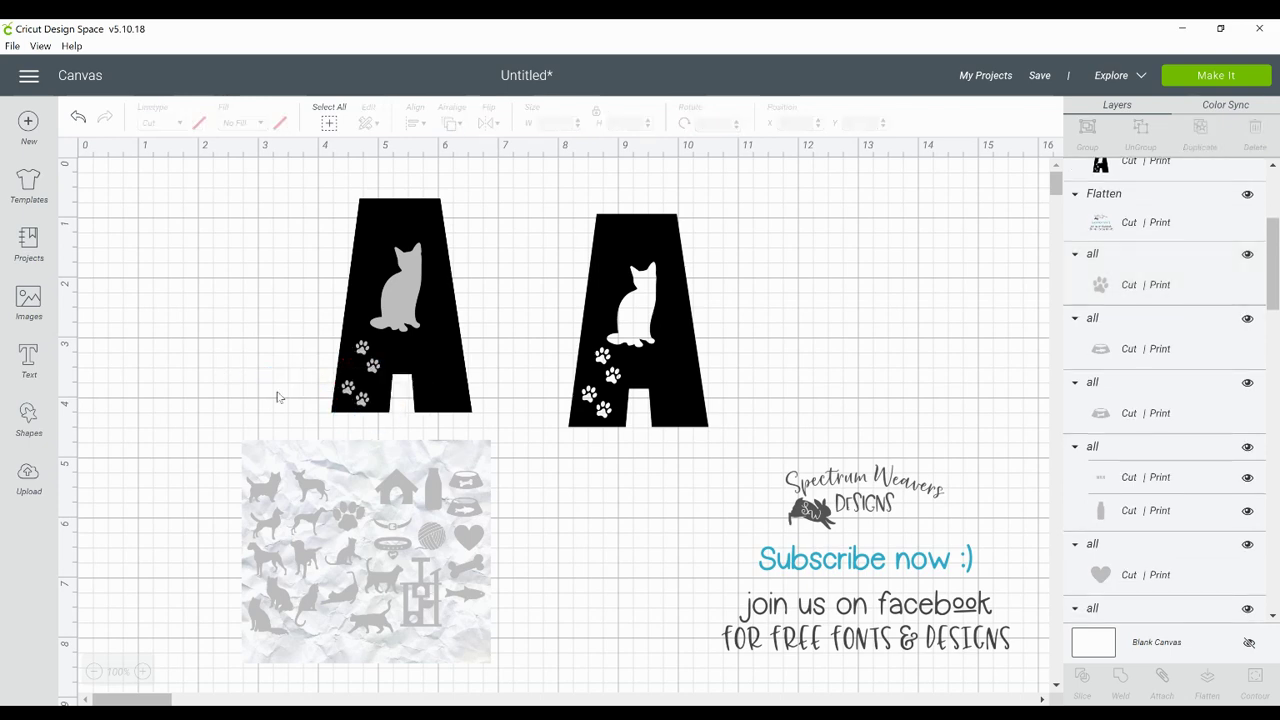
click(347, 390)
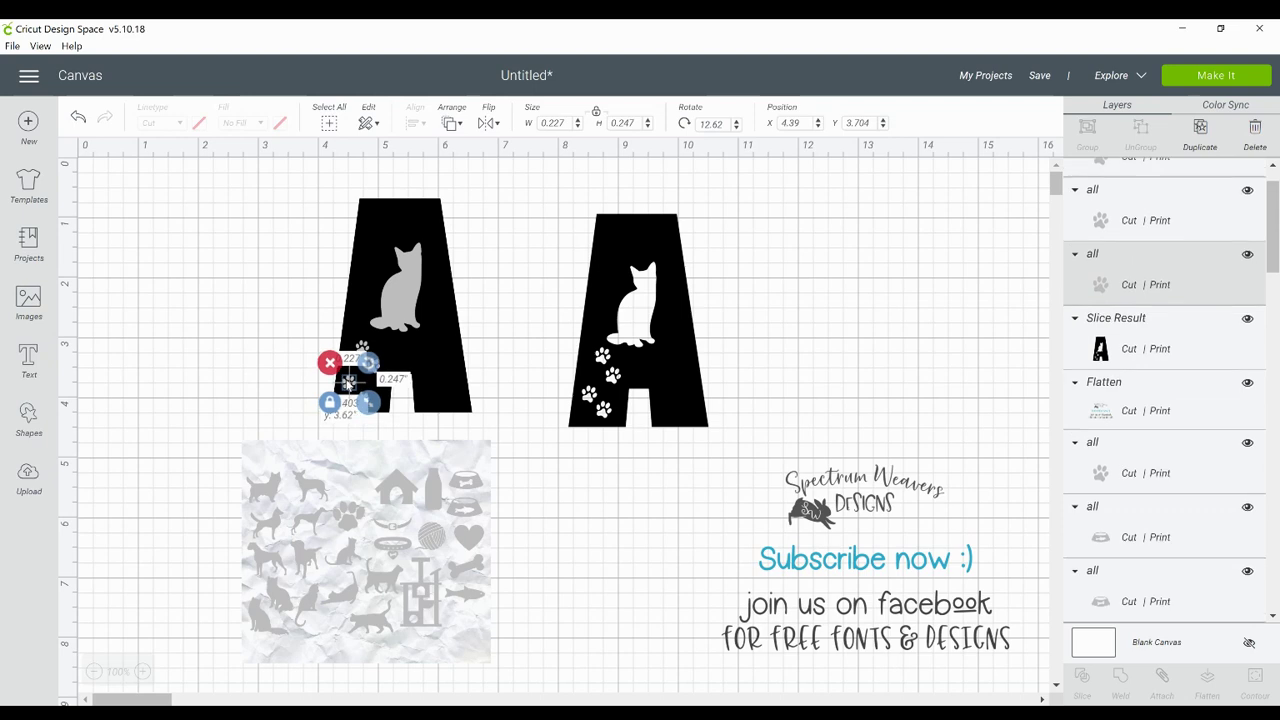
click(296, 403)
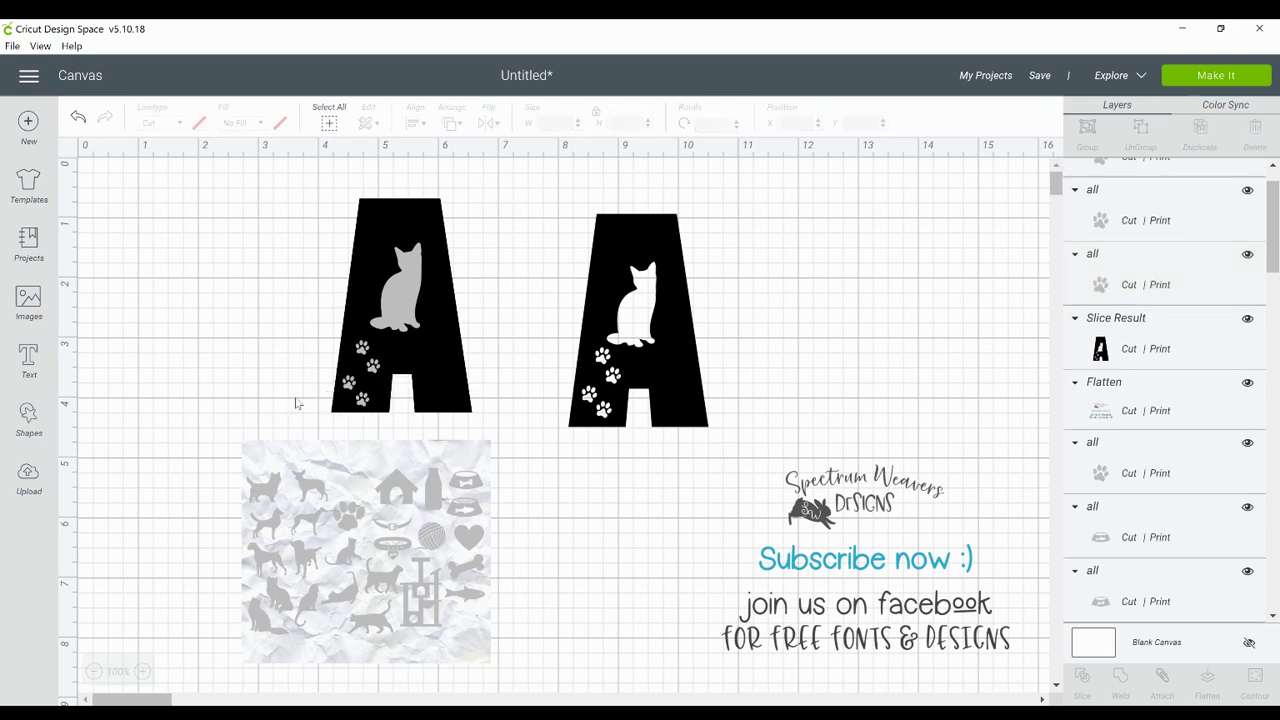
click(363, 402)
click(263, 383)
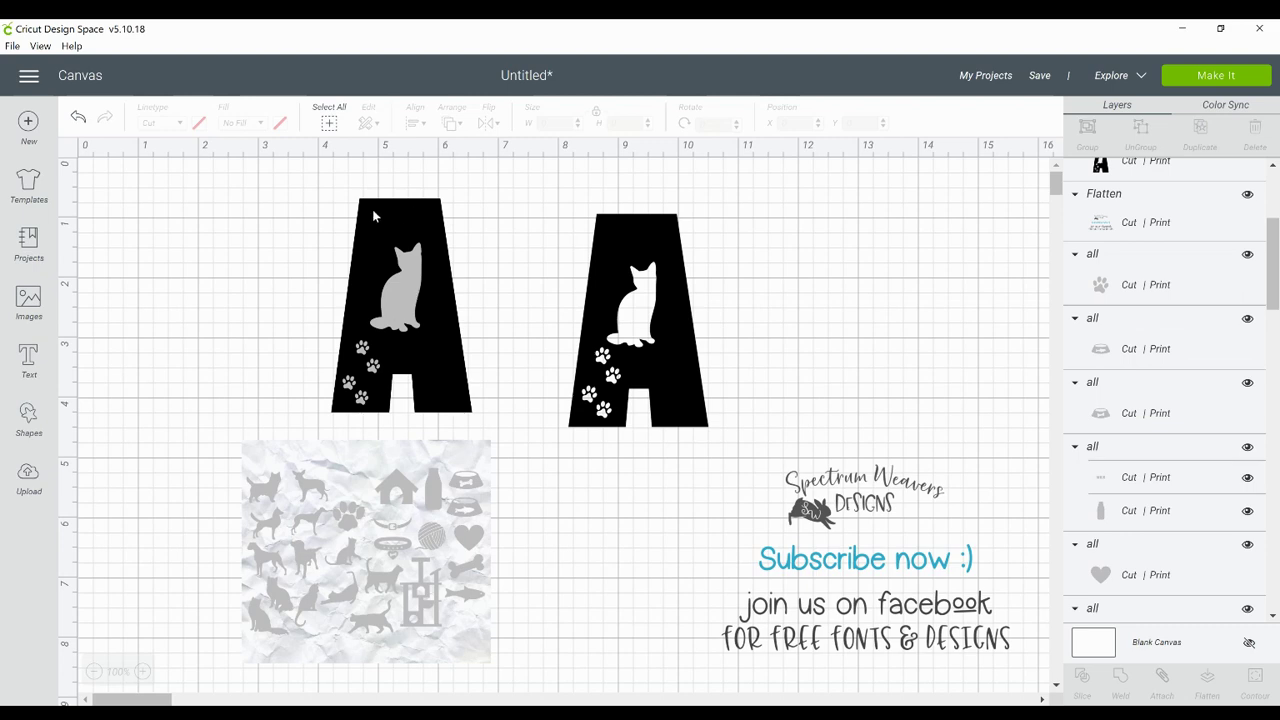
- Weld the four paw prints and the cat silhouette into one shape and select that shape
click(352, 390)
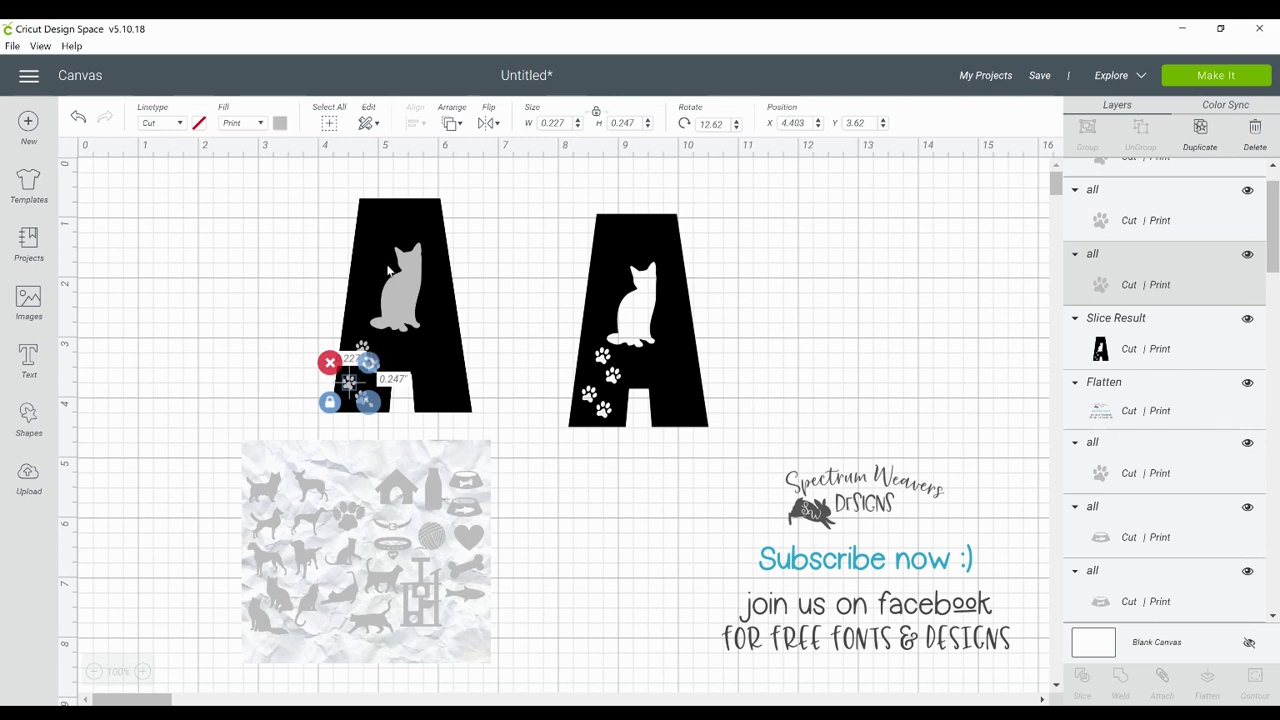
shift+click(362, 347)
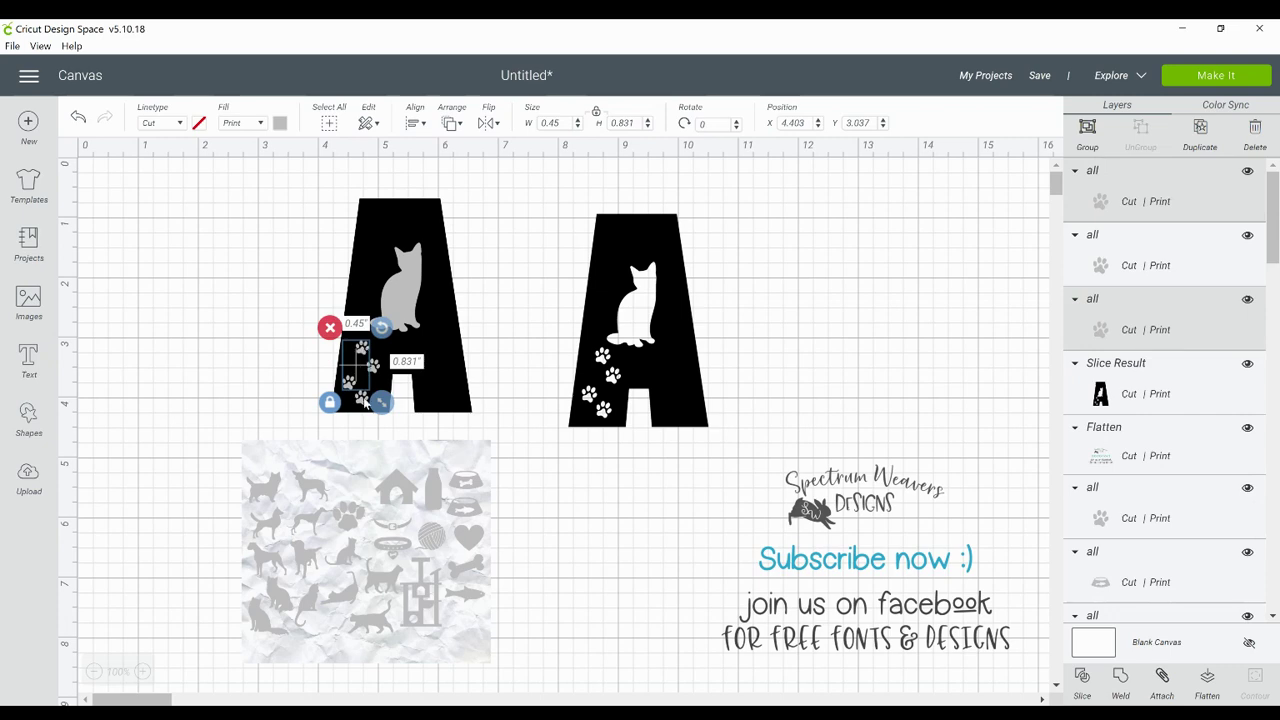
shift+click(364, 400)
shift+click(377, 373)
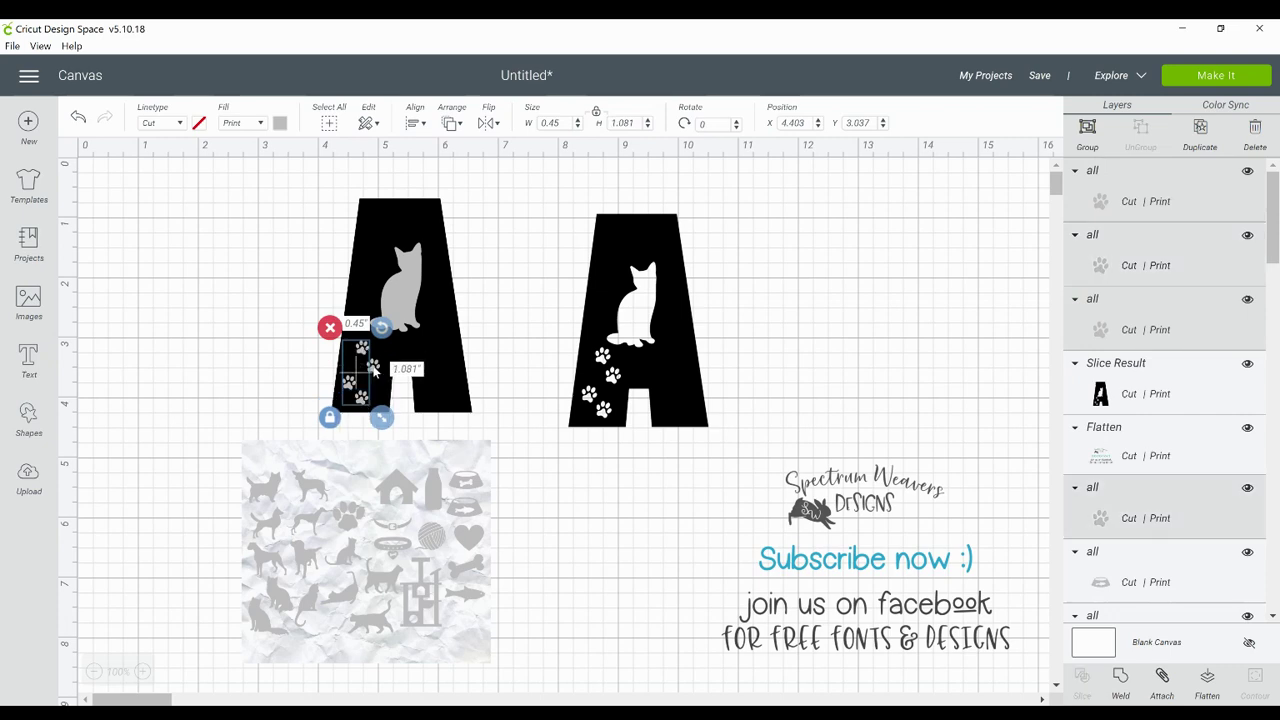
shift+click(399, 300)
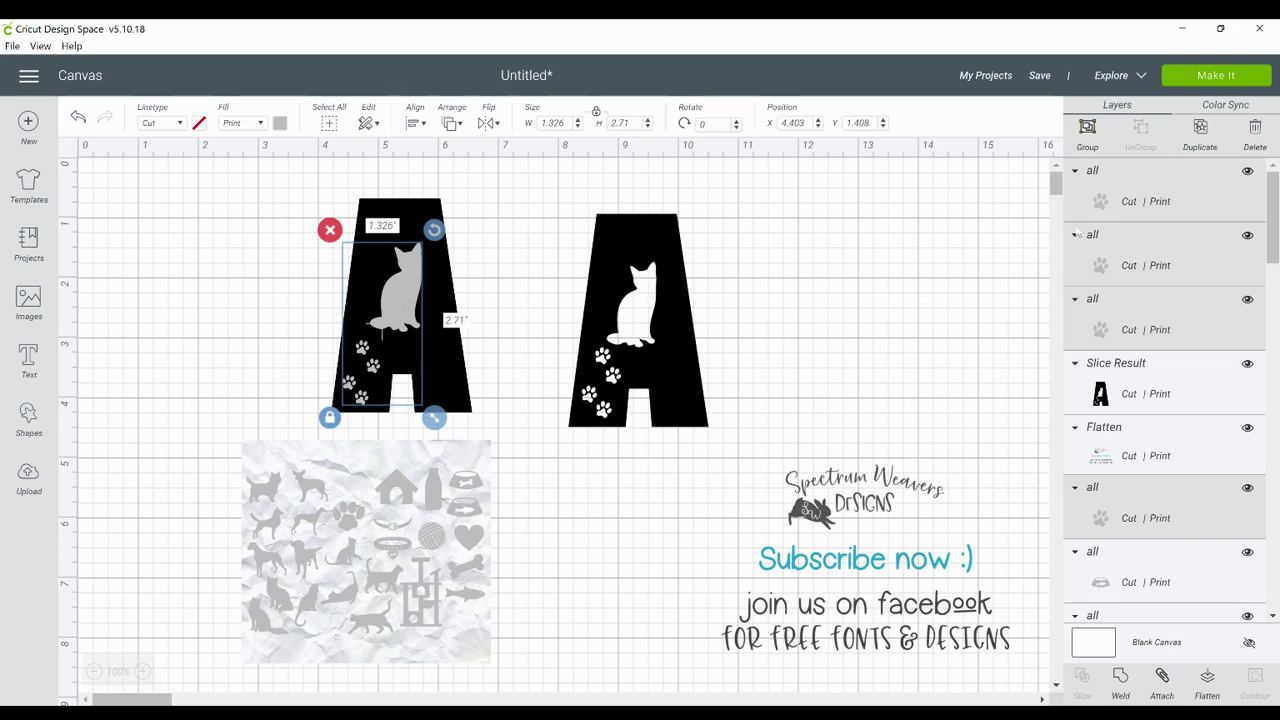
click(1121, 681)
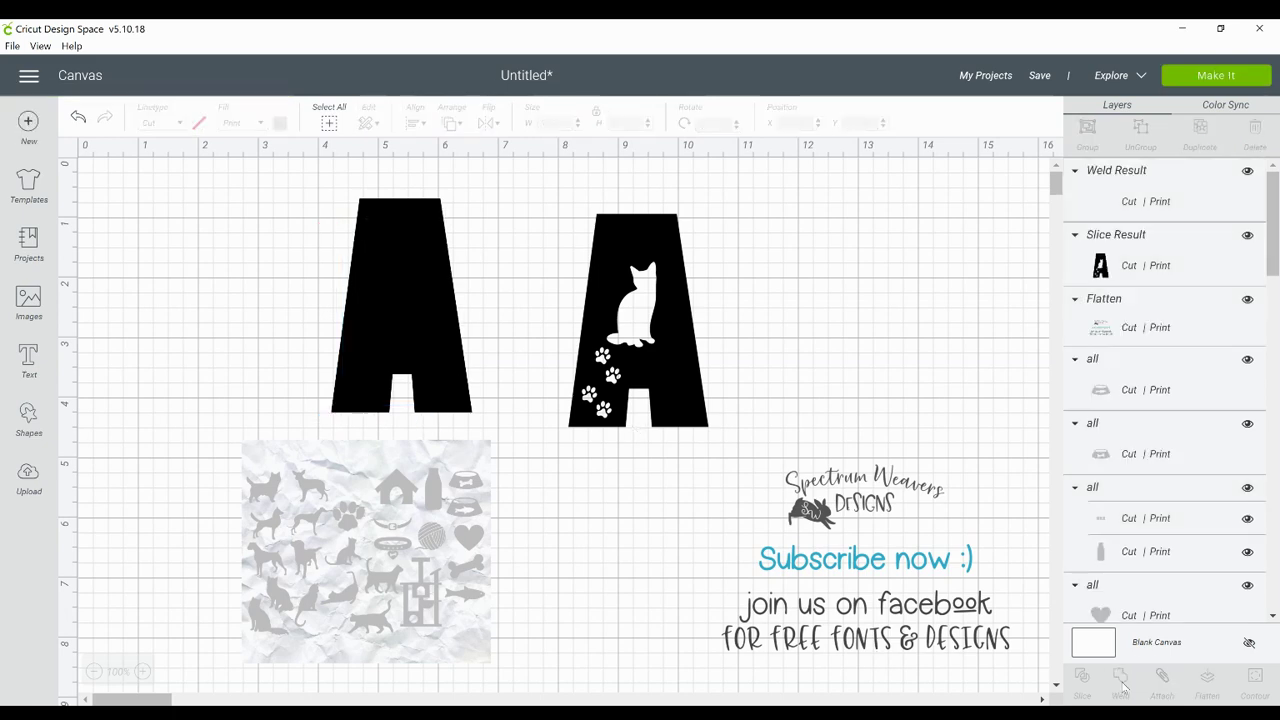
click(412, 322)
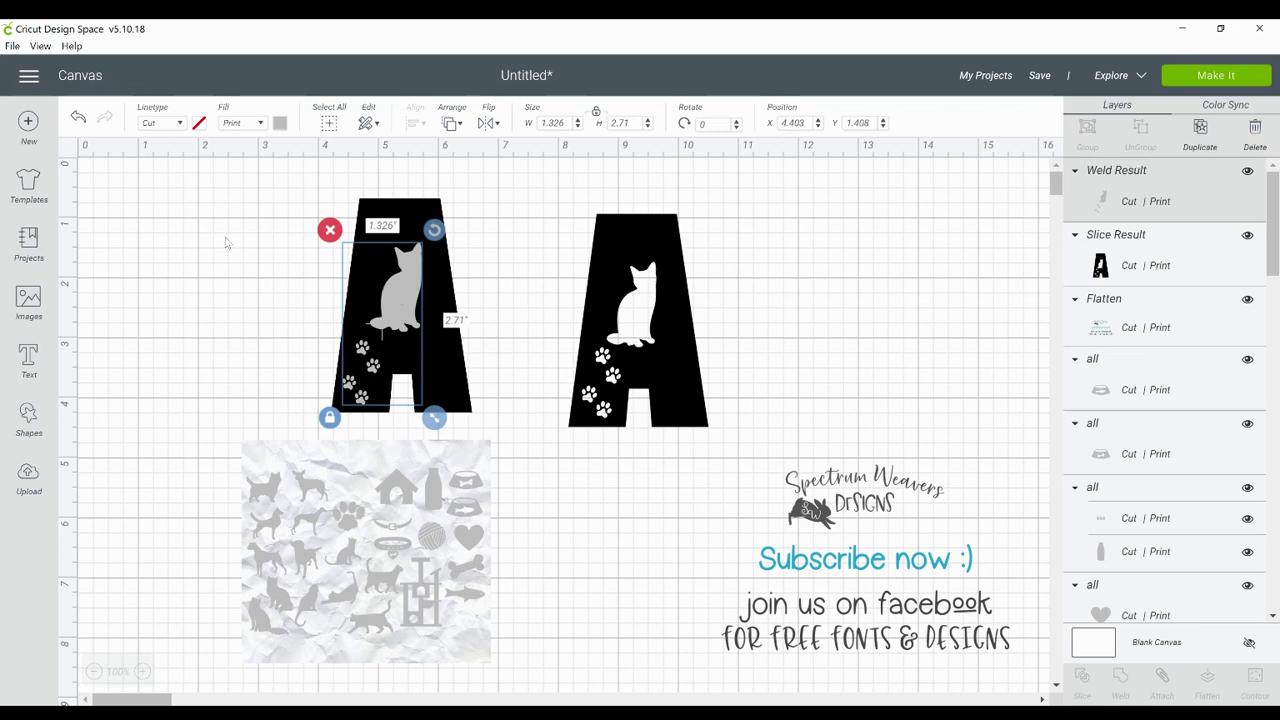
- Slice the welded cat-and-paws shape out of the left A and move both cut-out pieces onto the empty canvas beside it
drag(236, 238, 434, 320)
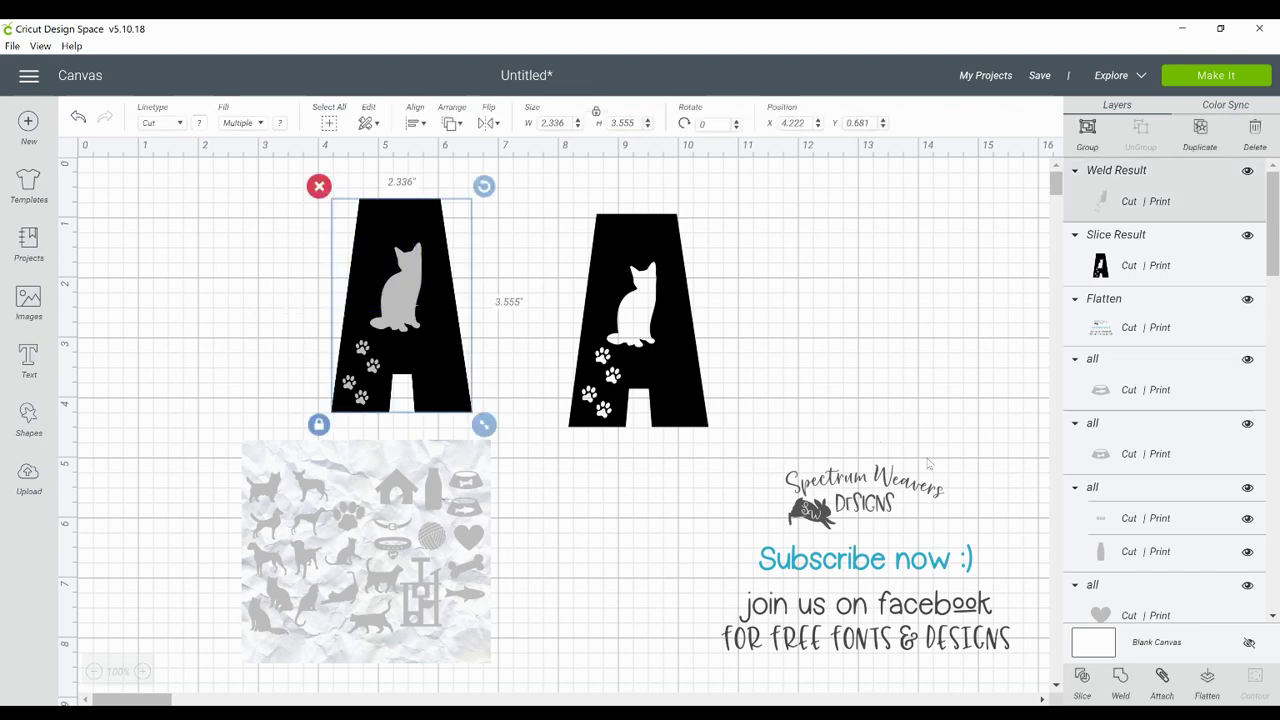
click(1083, 678)
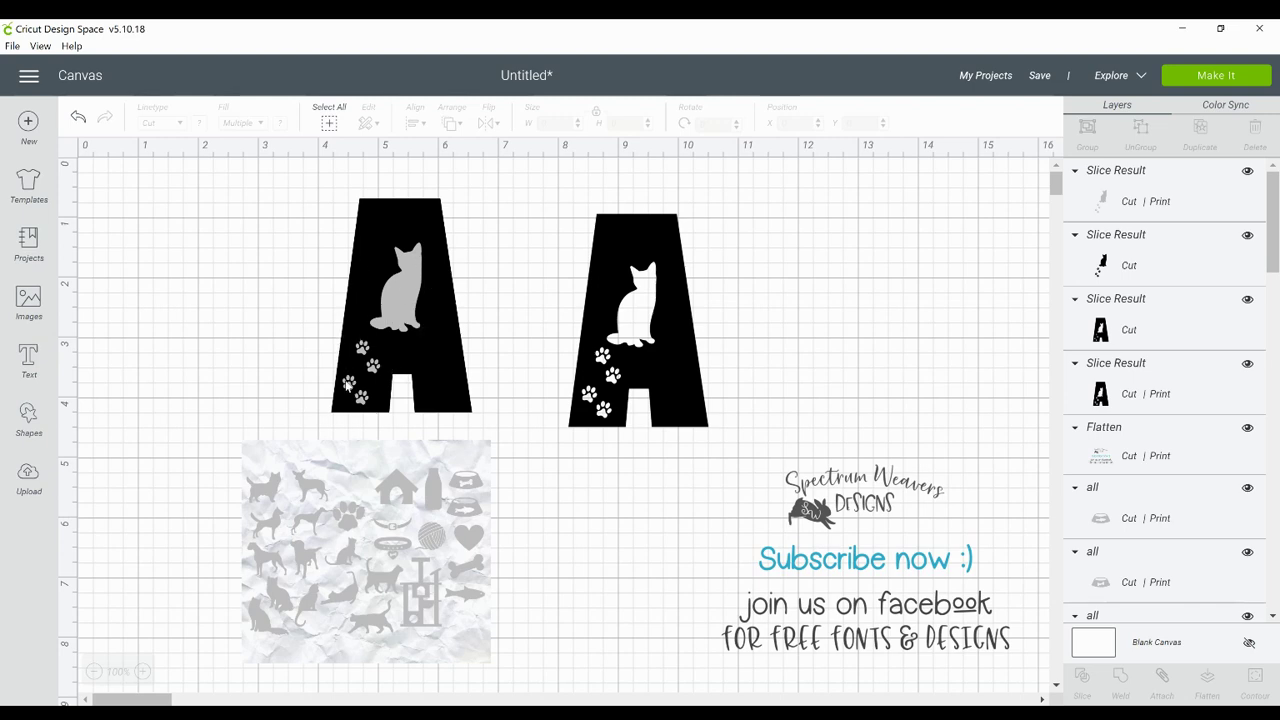
drag(402, 291, 230, 273)
click(407, 296)
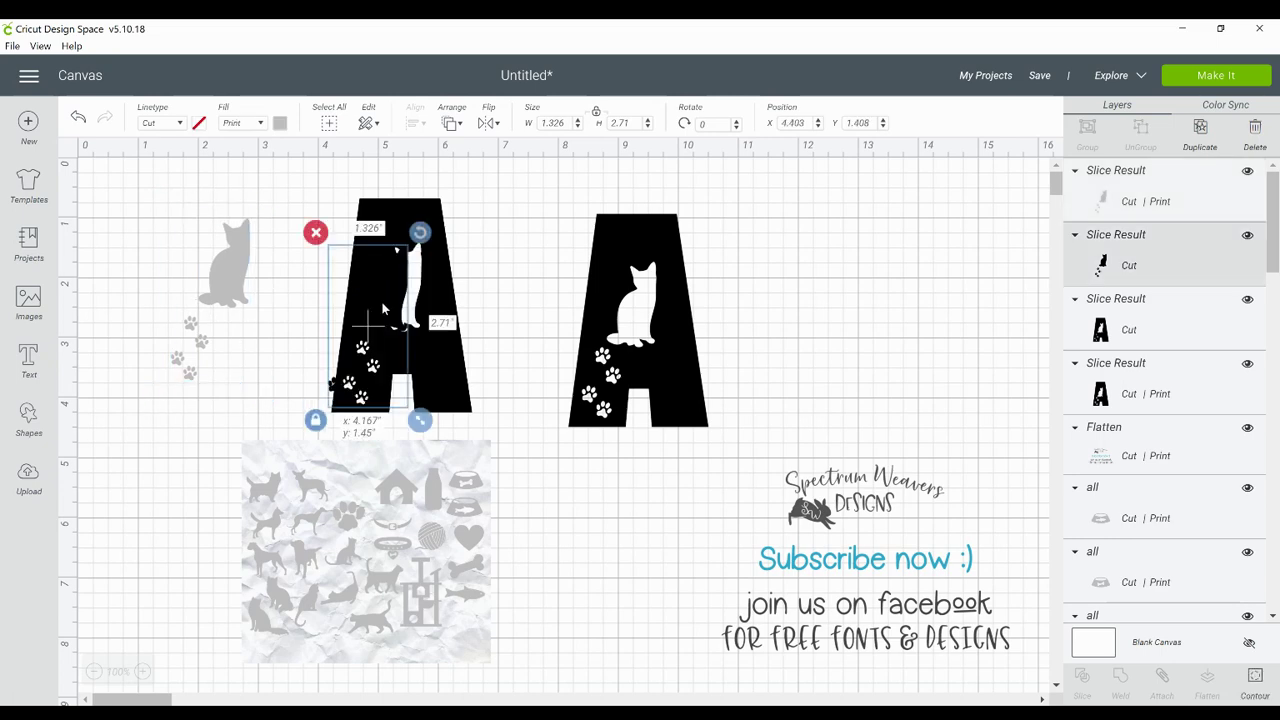
drag(382, 309, 223, 283)
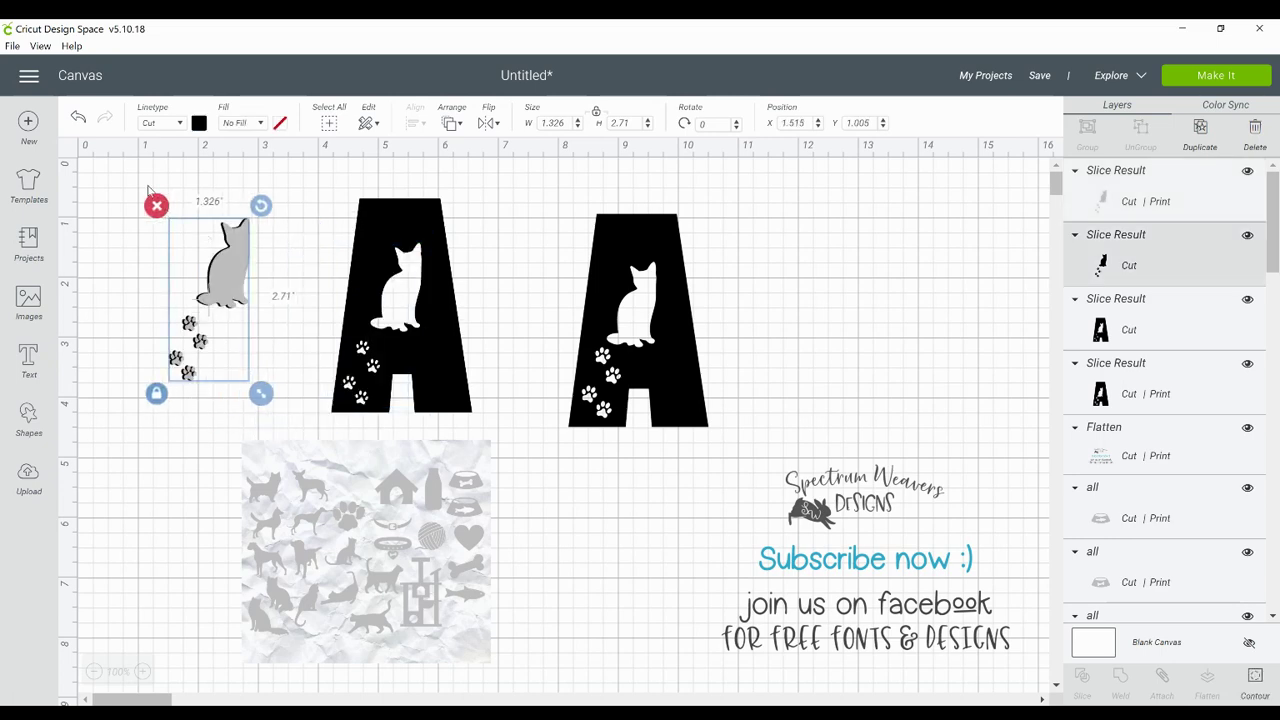
- Delete the two cut-out cat-and-paws pieces and shift the sliced A slightly to the left
drag(104, 249, 252, 277)
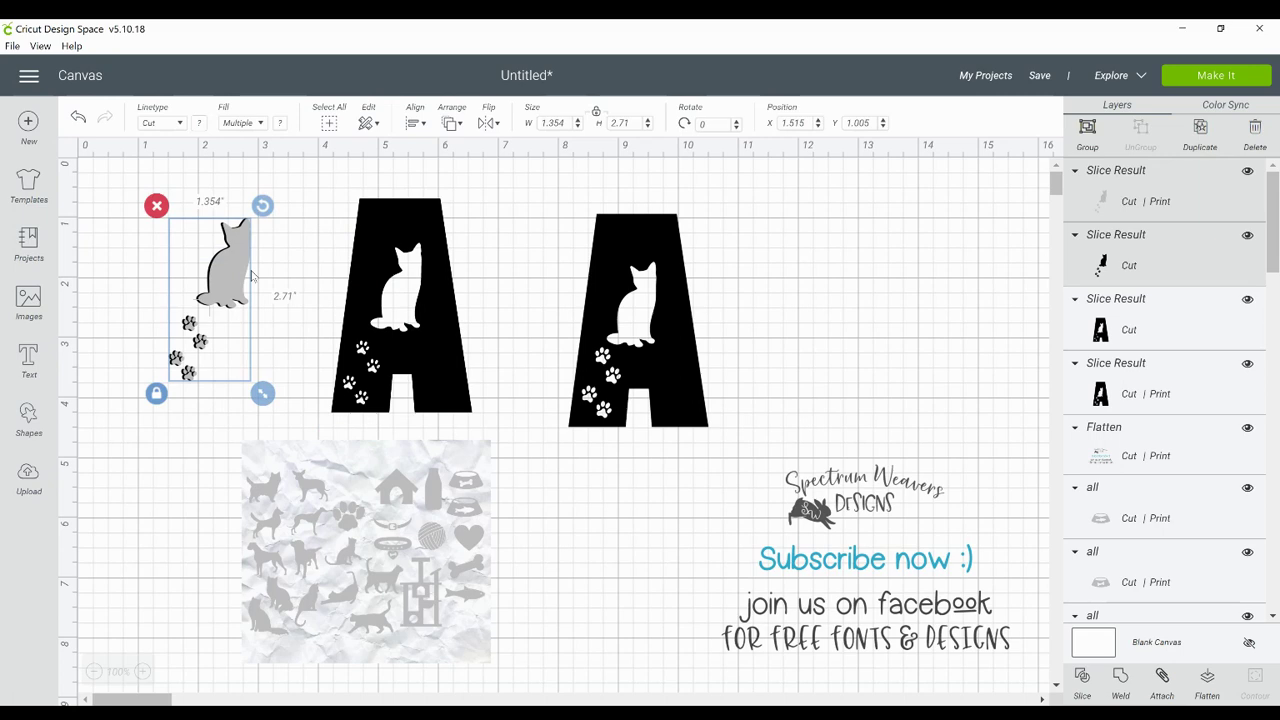
key(Delete)
click(421, 347)
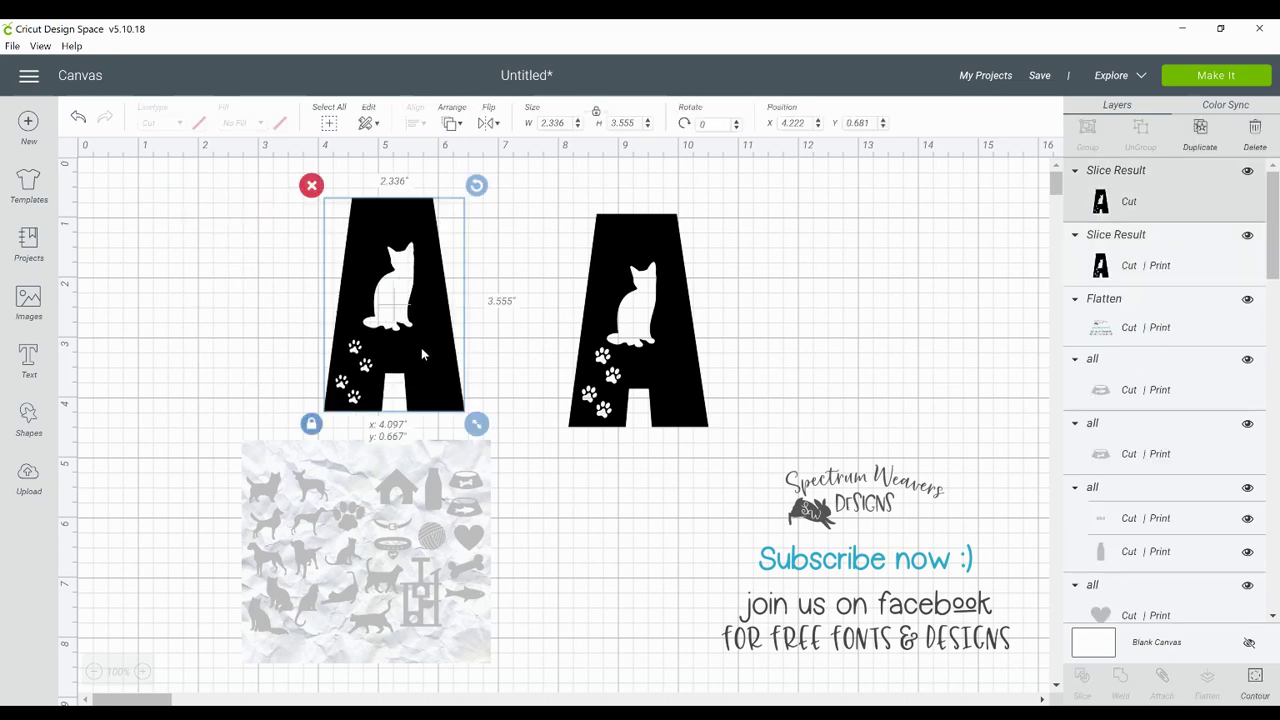
mouse_move(421, 352)
mouse_down()
mouse_move(405, 352)
mouse_move(454, 360)
mouse_move(433, 358)
mouse_up()
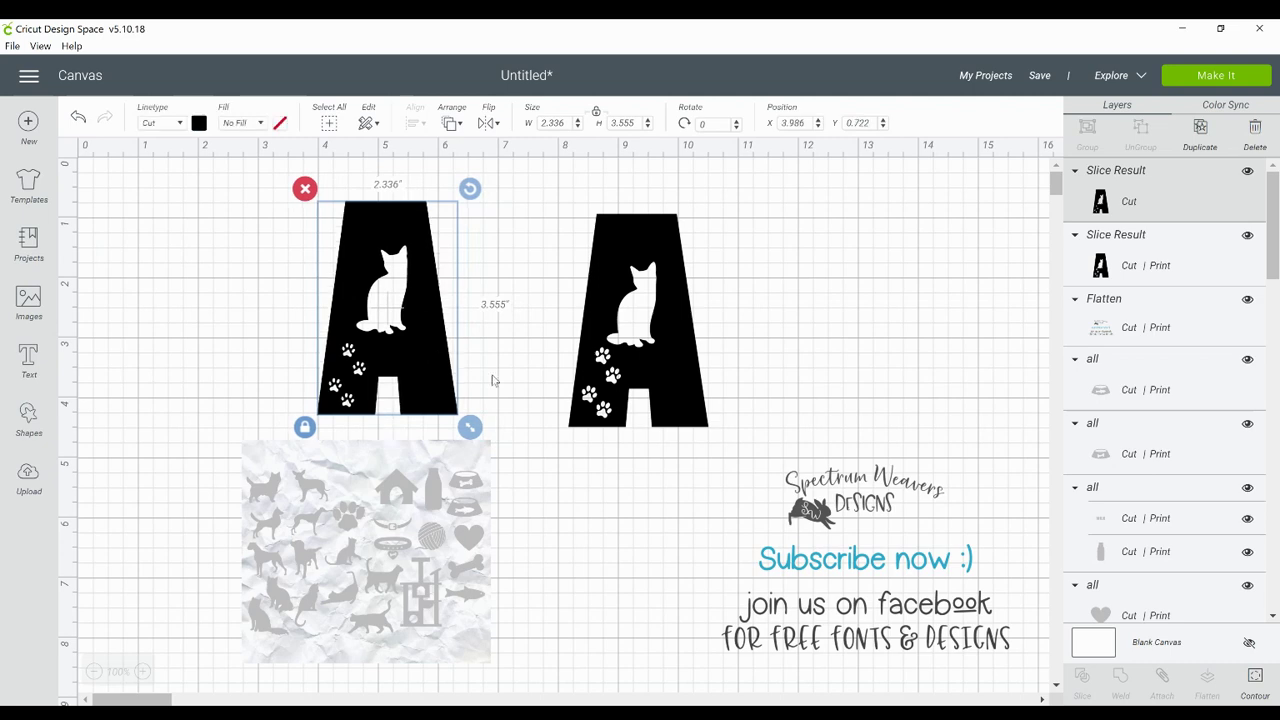